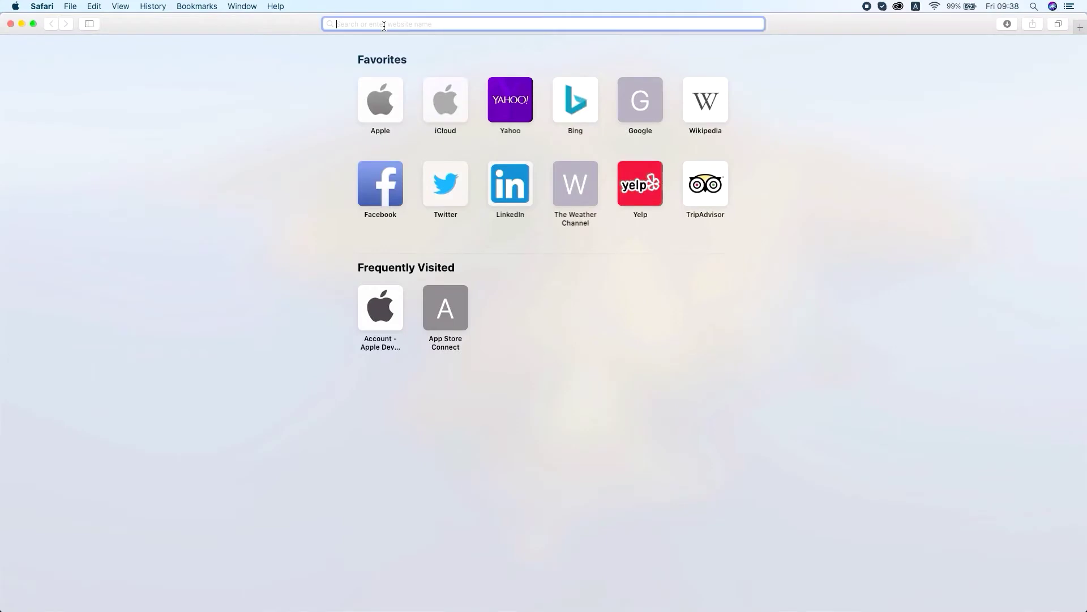
- Search the web for "java jdk" and open Oracle's Java SE Development Kit 8 downloads page
text(java jd)
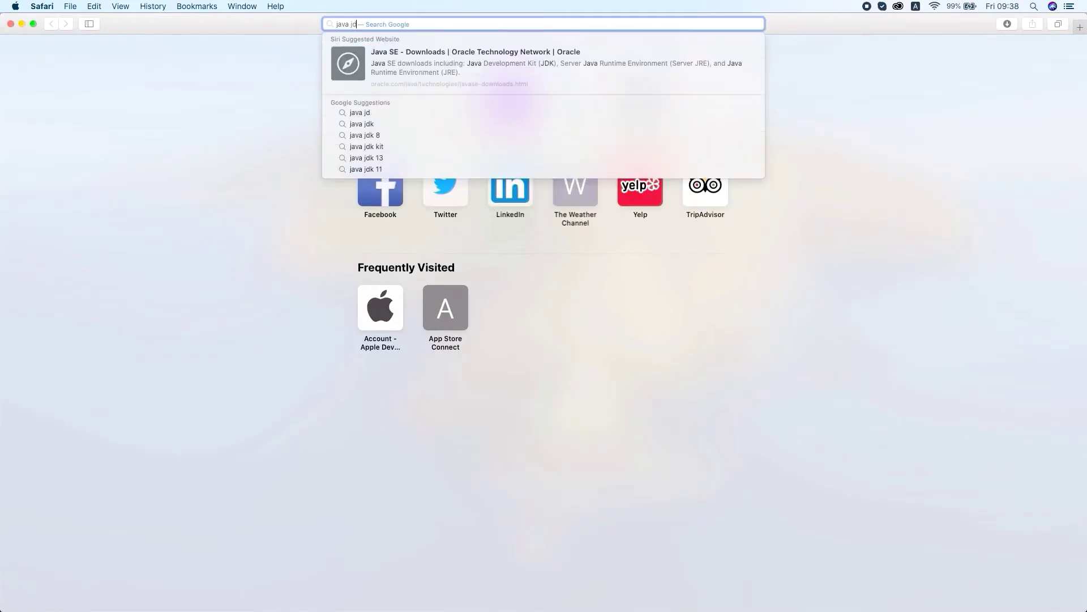
text(k)
key(Return)
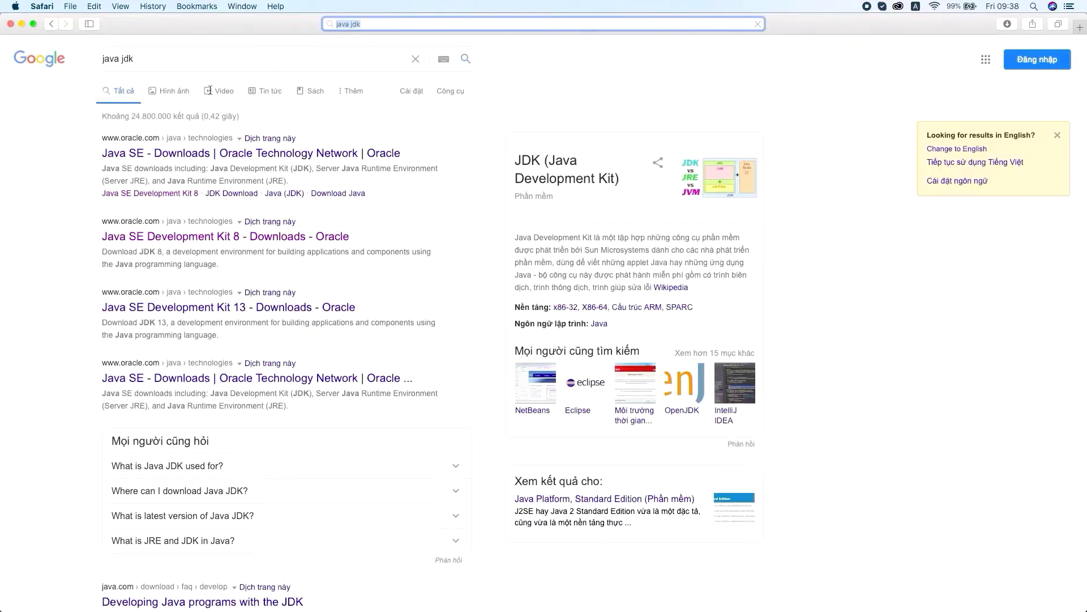
click(182, 238)
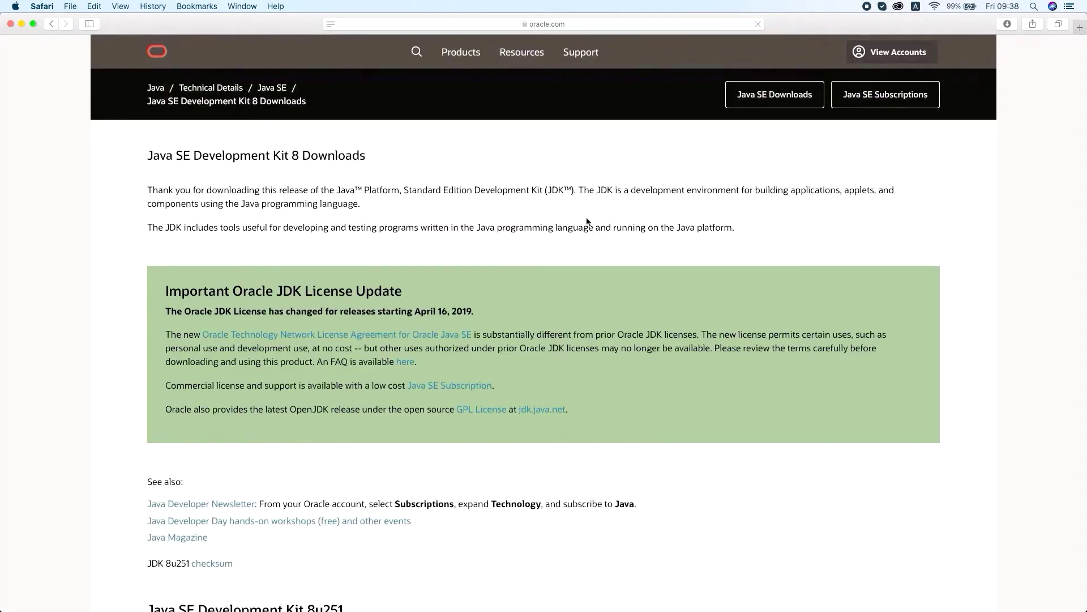
- Request the macOS x64 download jdk-8u251-macosx-x64.dmg and accept the Oracle Technology Network License Agreement
scroll(587, 221, down, 13)
scroll(586, 220, down, 3)
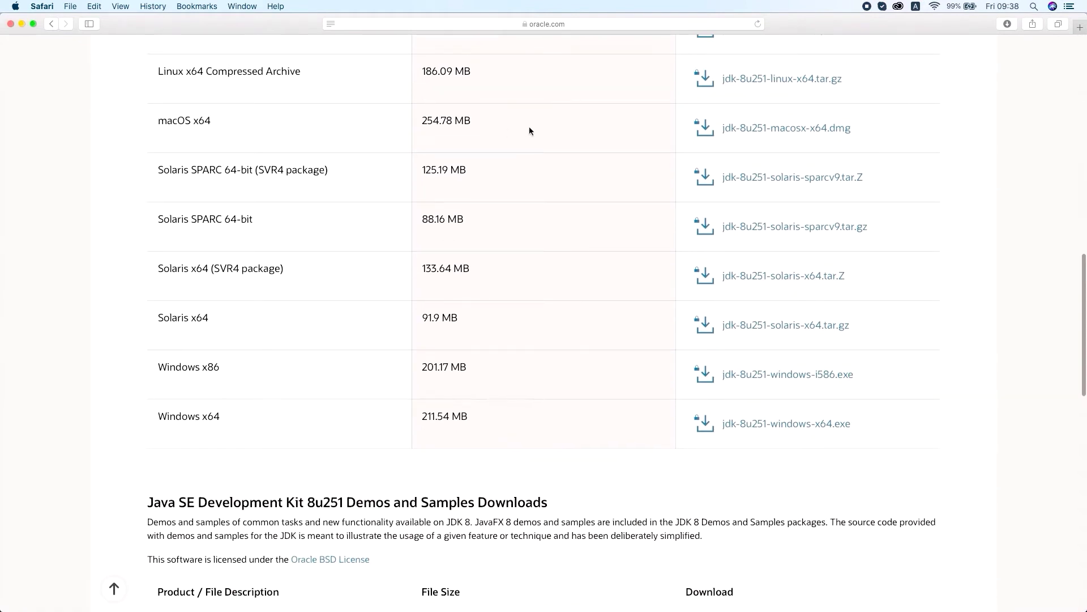
click(765, 129)
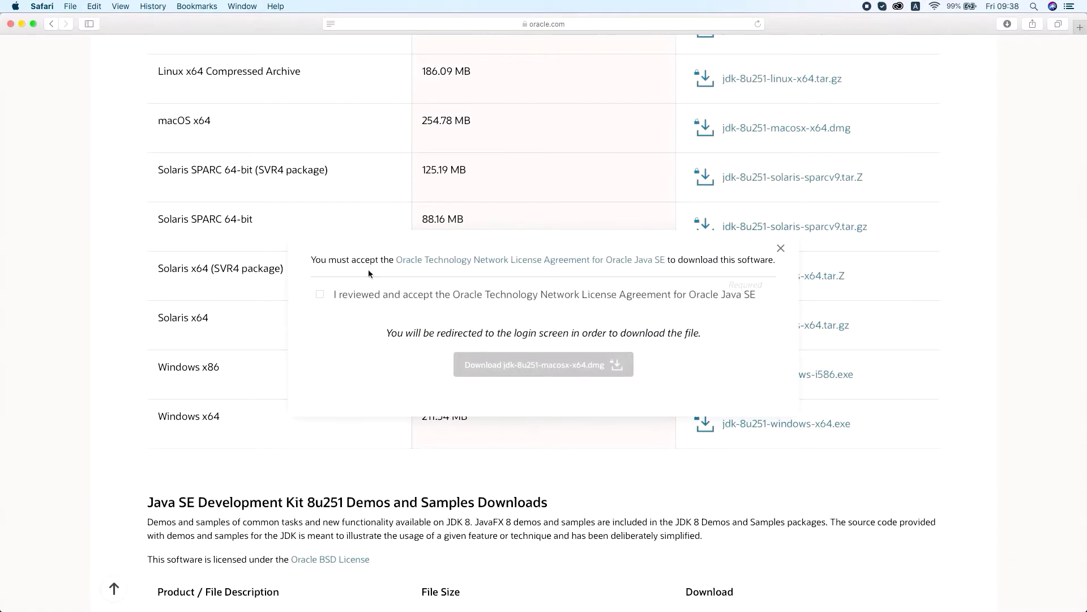
click(319, 295)
click(550, 368)
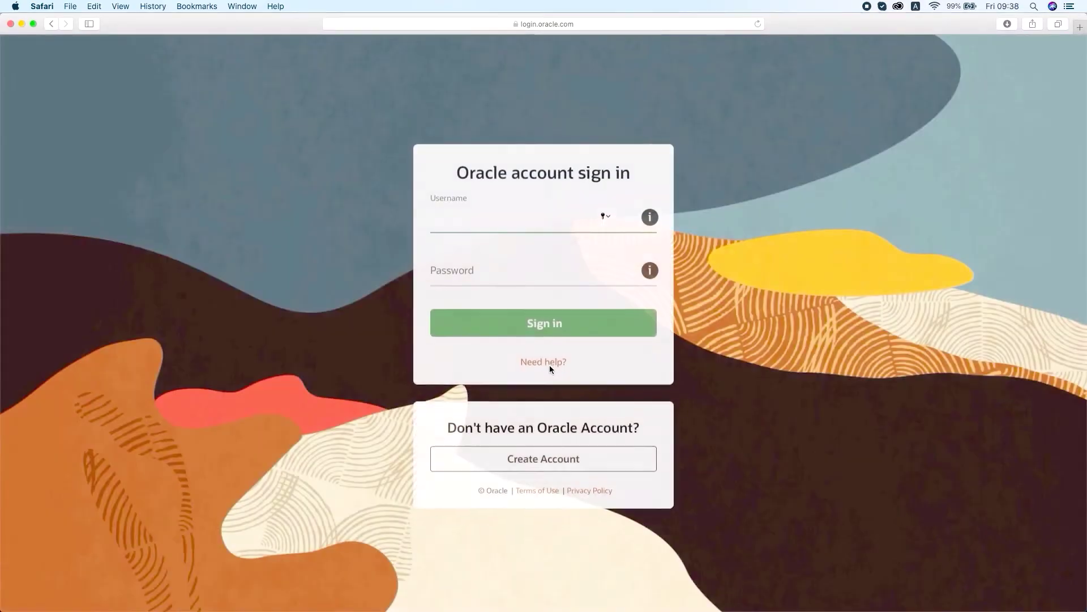
- Sign in to Oracle with the account username and password to start the JDK download
text(username)
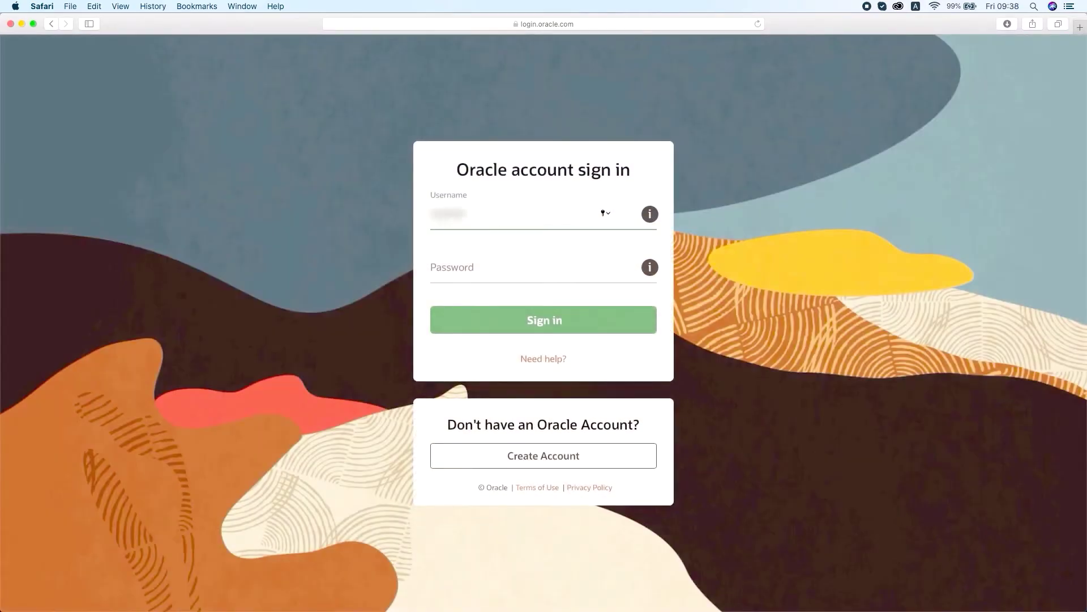
text(@example.com.com)
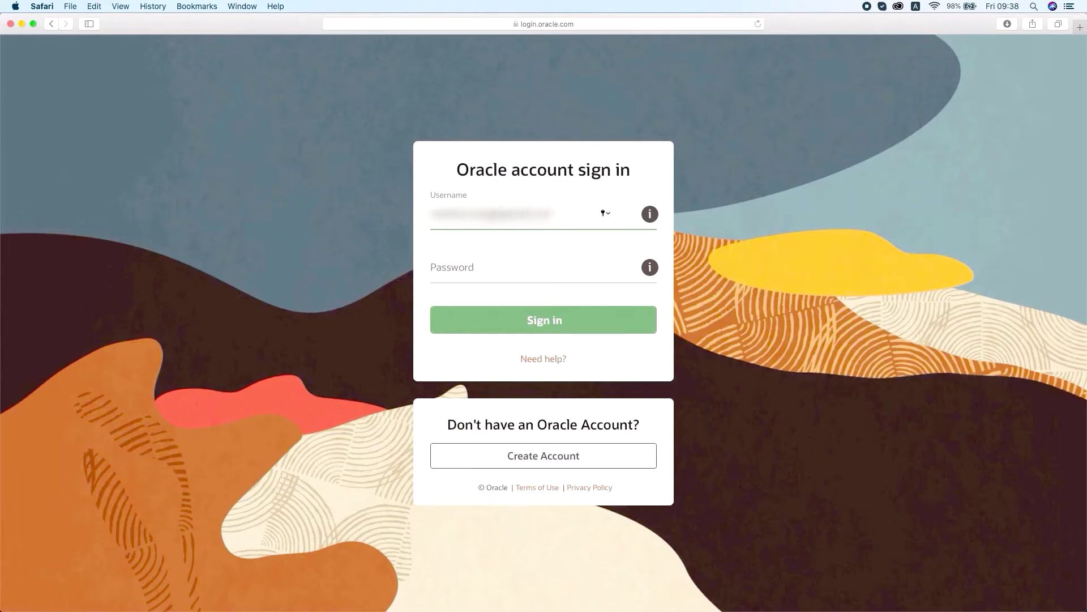
key(Tab)
text(•••••)
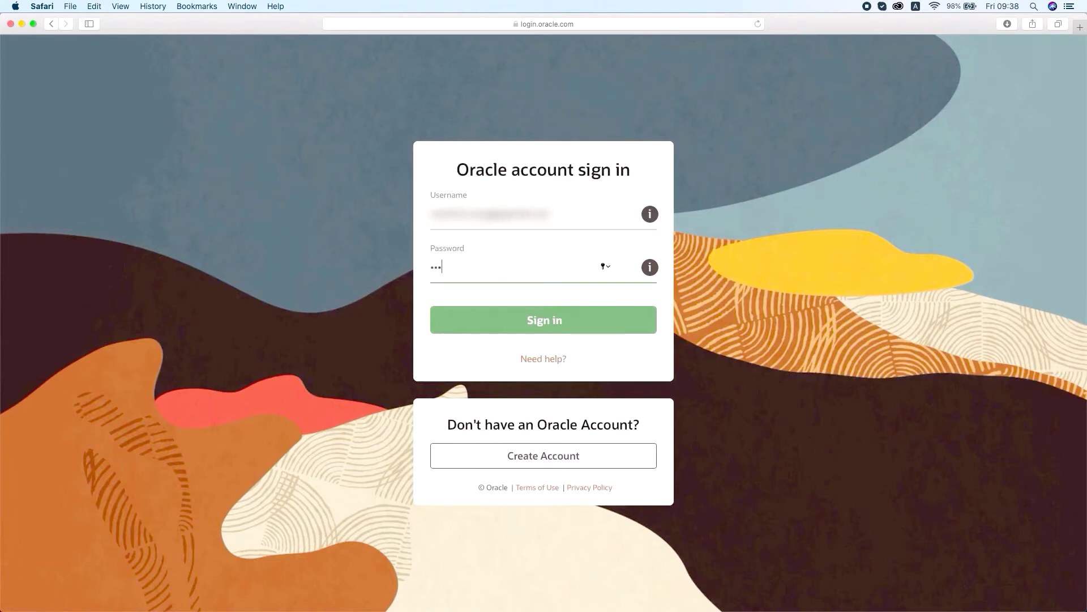
text(••••)
click(576, 332)
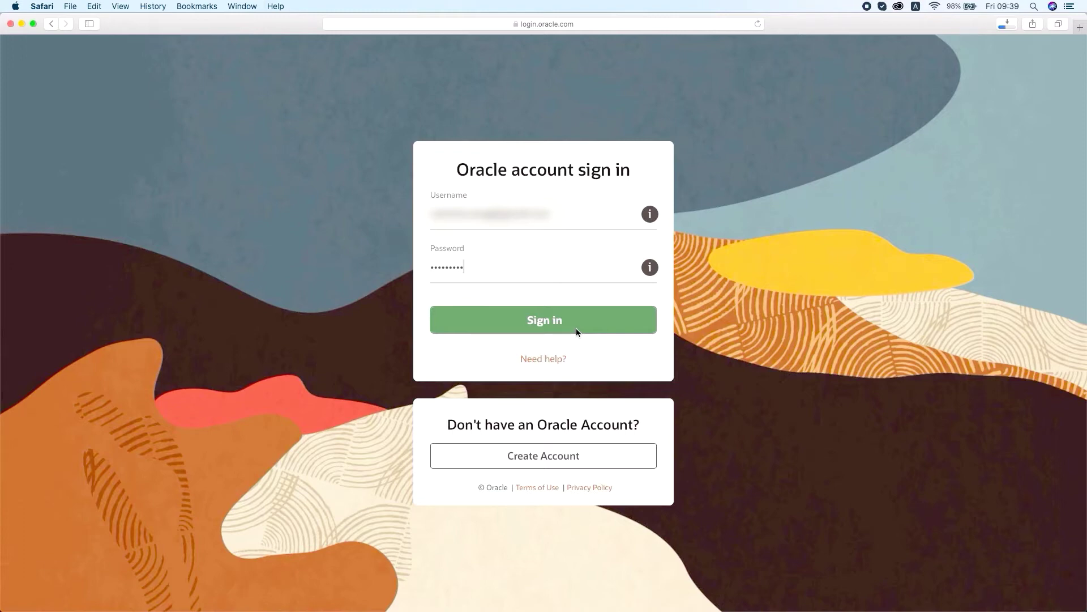
click(576, 328)
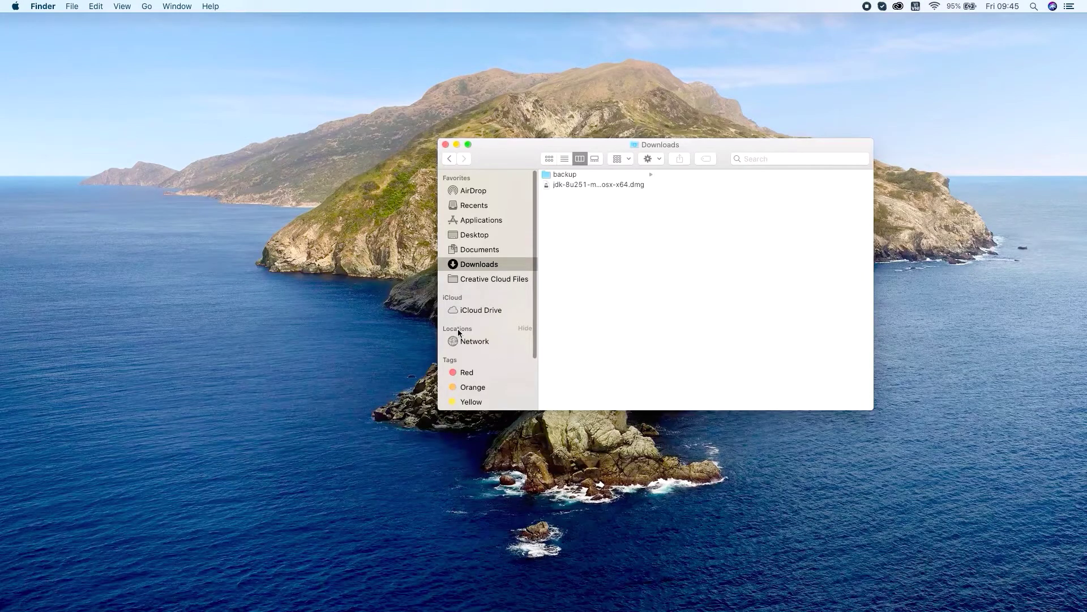
- Open the downloaded JDK disk image and try to launch JDK 8 Update 251.pkg
double_click(567, 186)
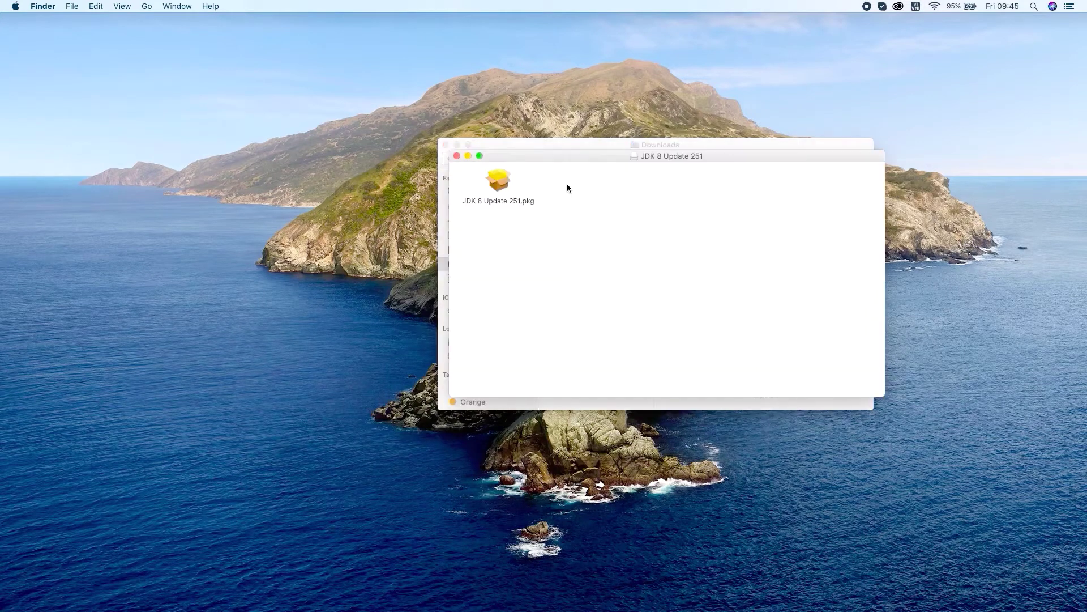
click(498, 182)
double_click(506, 181)
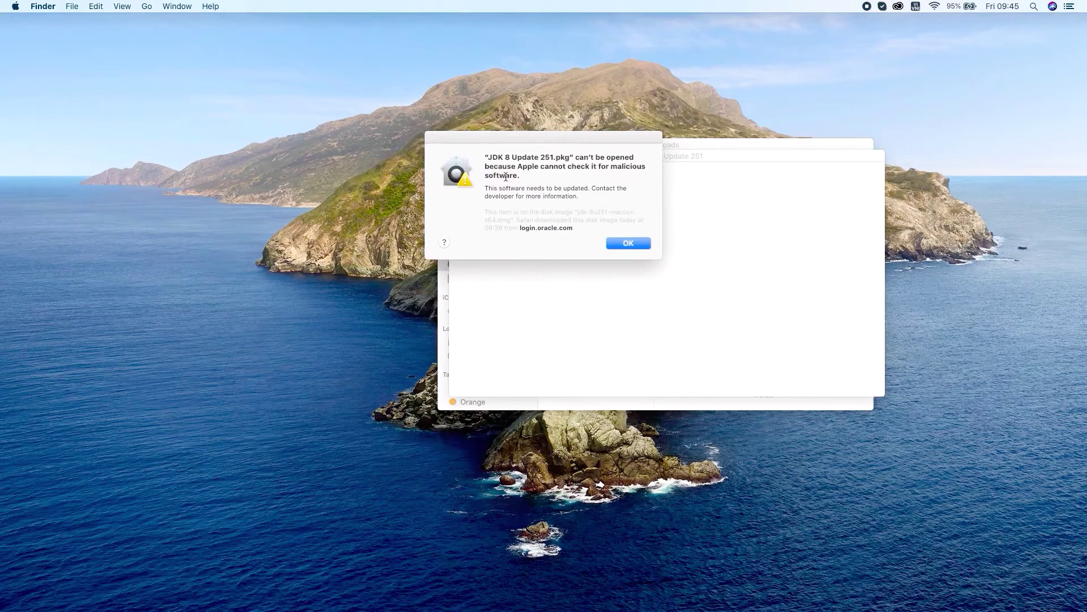
click(624, 244)
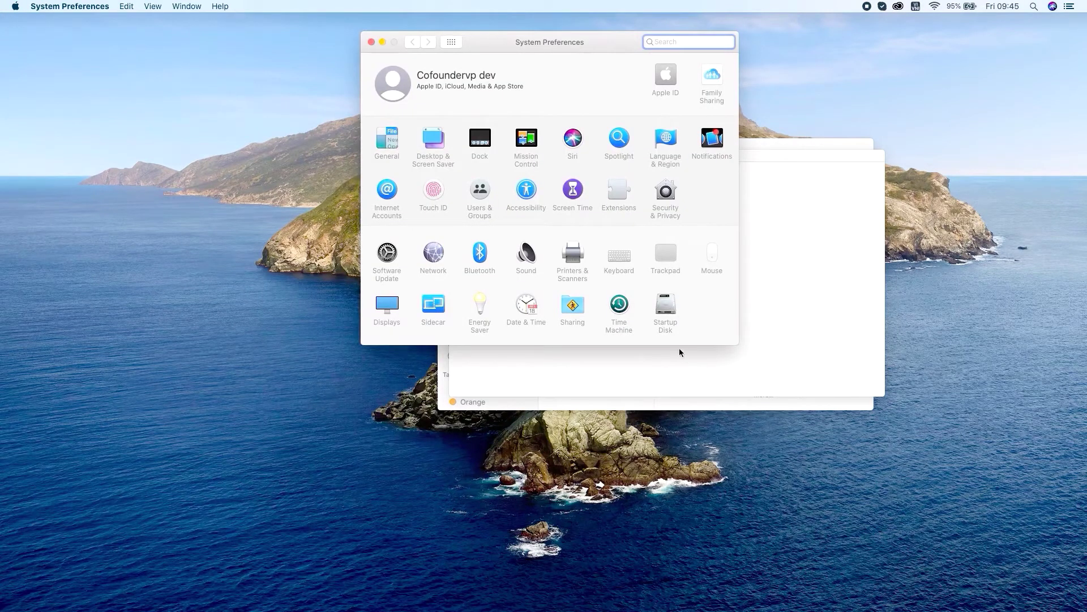
- Unlock the General settings of Security & Privacy with the account password
click(669, 197)
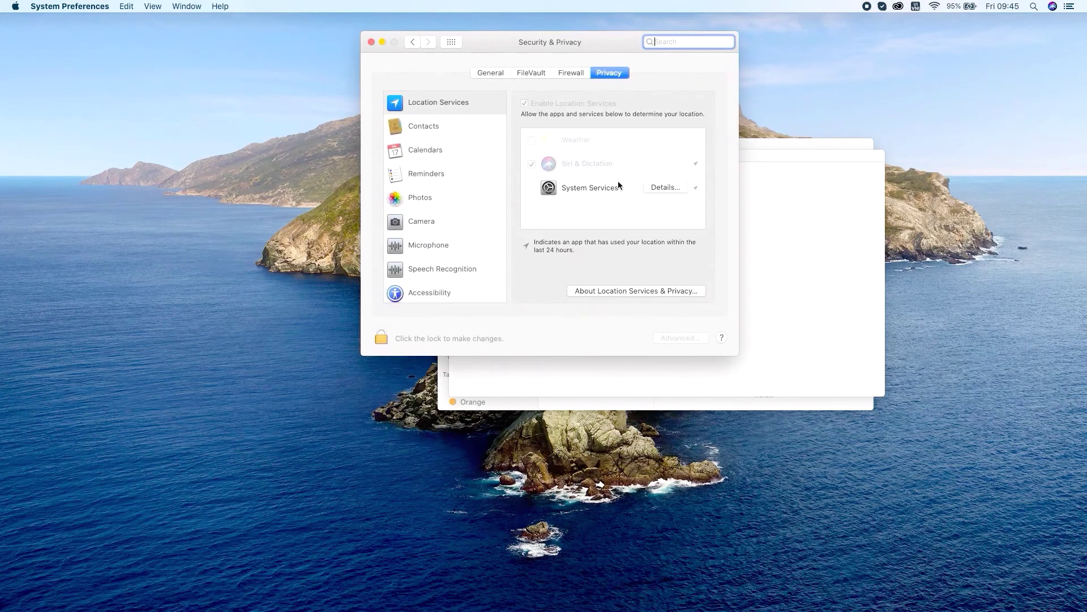
click(485, 74)
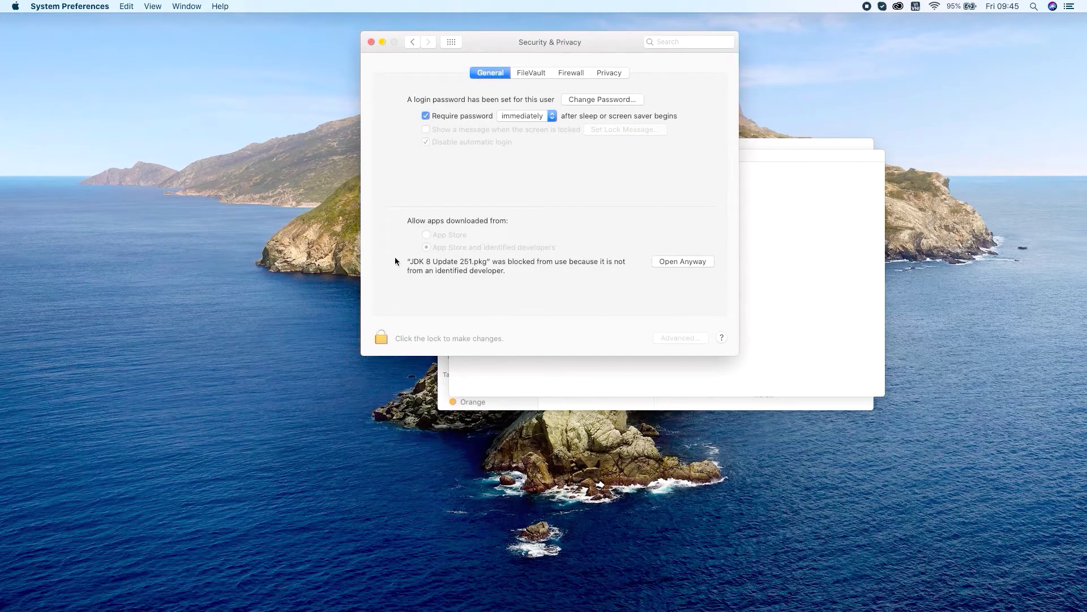
click(380, 339)
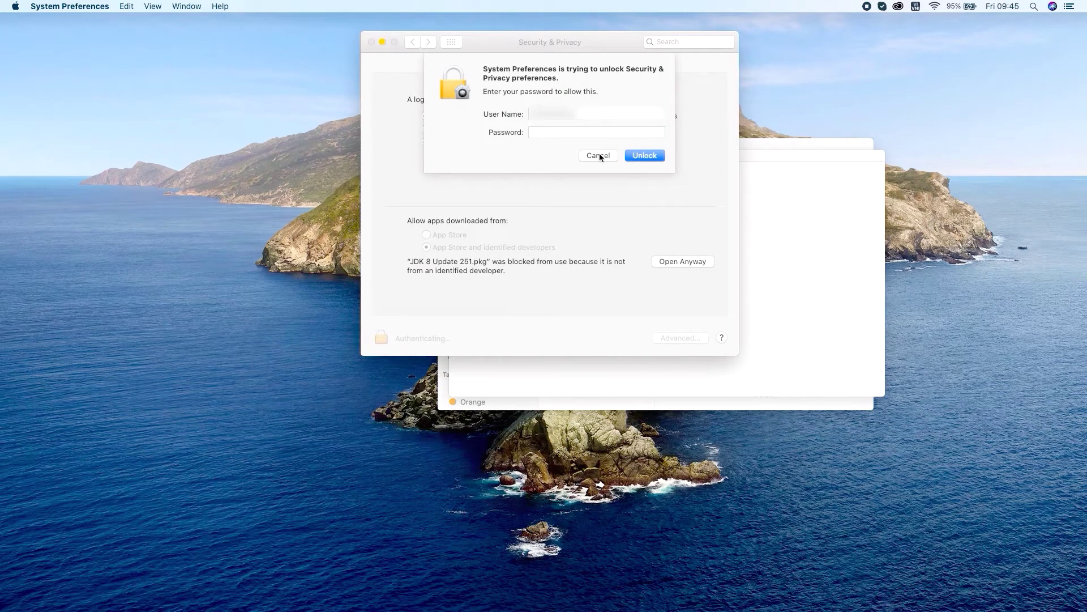
text(**********)
key(Return)
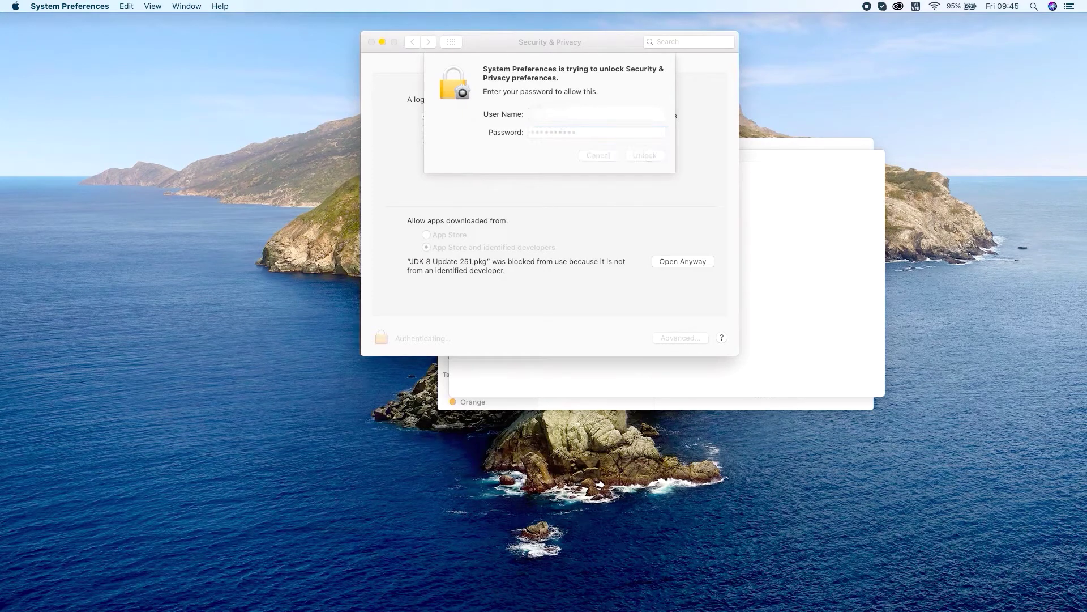
- Allow the blocked JDK 8 Update 251.pkg to open anyway and close System Preferences
click(667, 262)
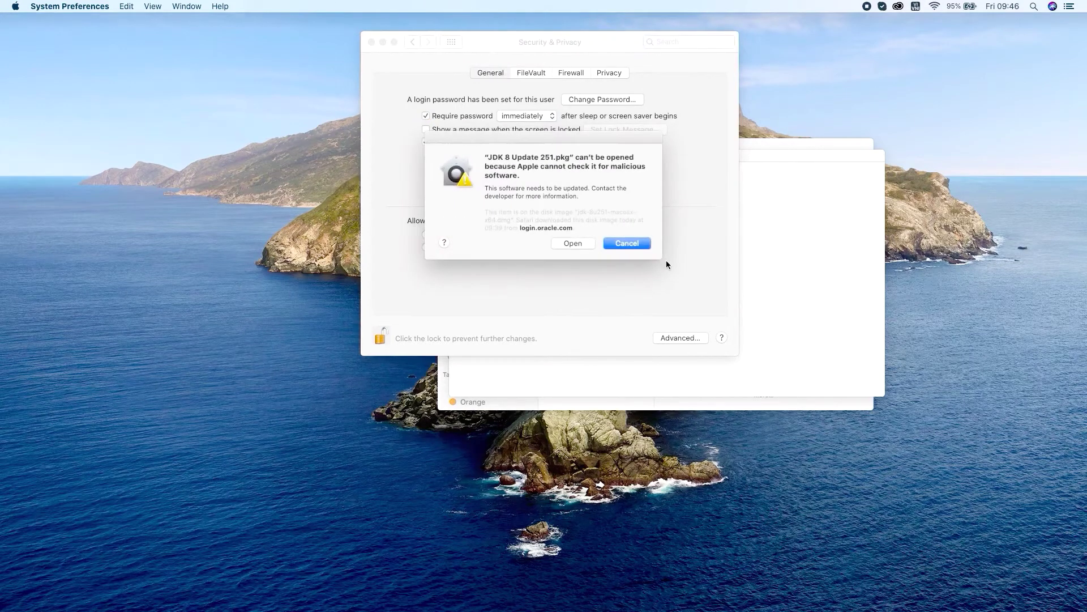
click(572, 242)
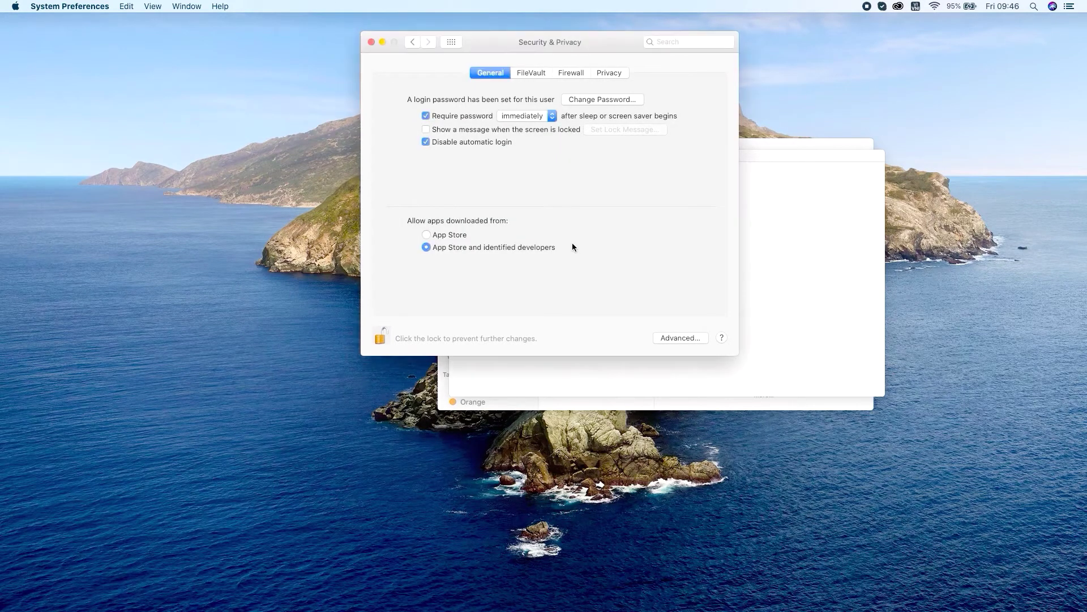
click(371, 42)
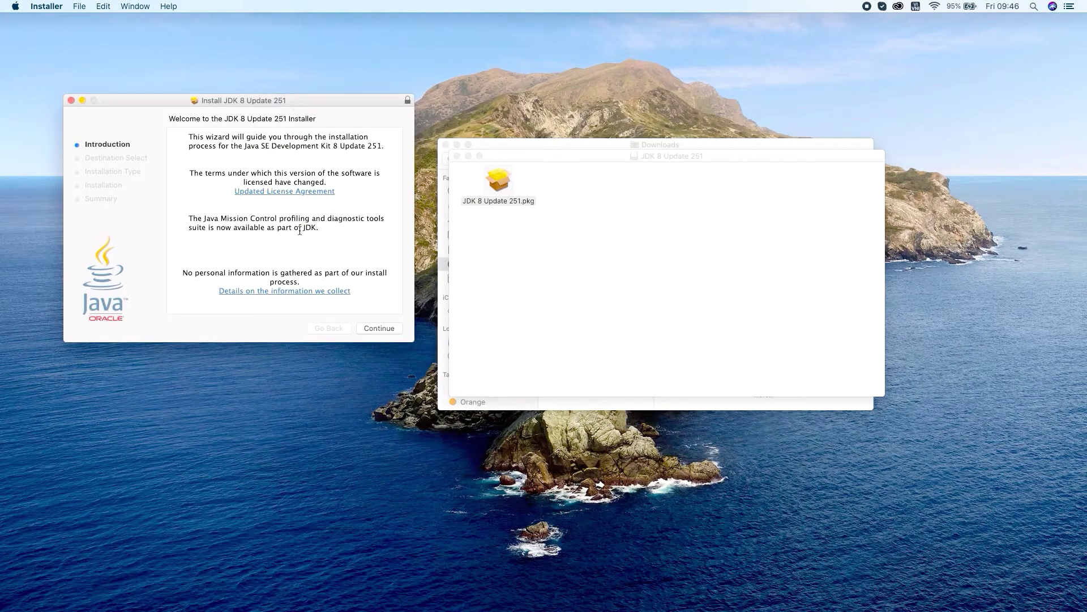
- Run the standard JDK 8 Update 251 installation, authorizing it with the account password, and move the installer to the Trash
click(378, 331)
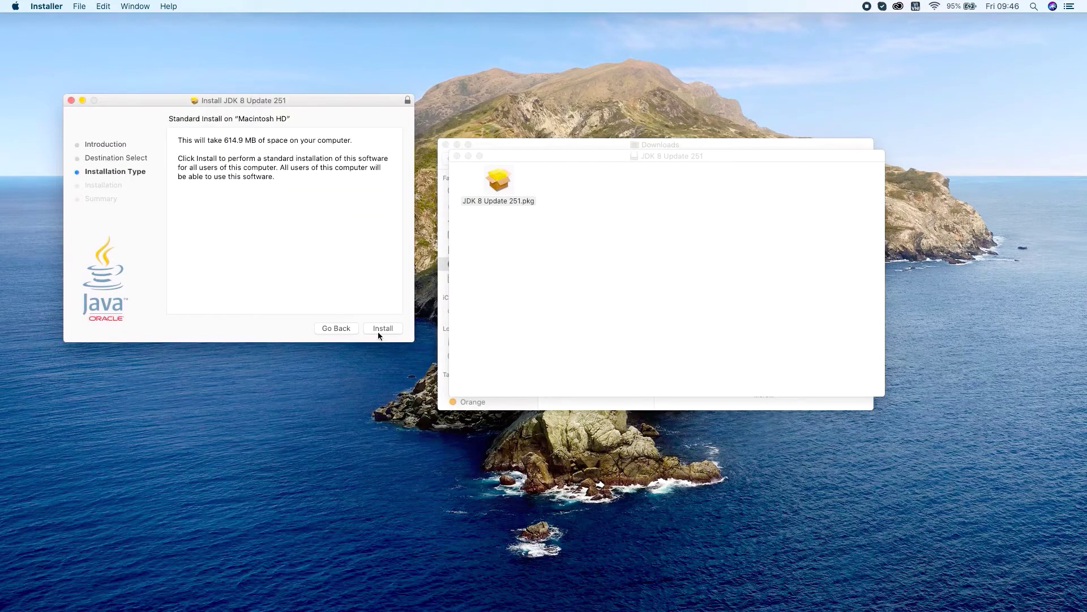
click(379, 333)
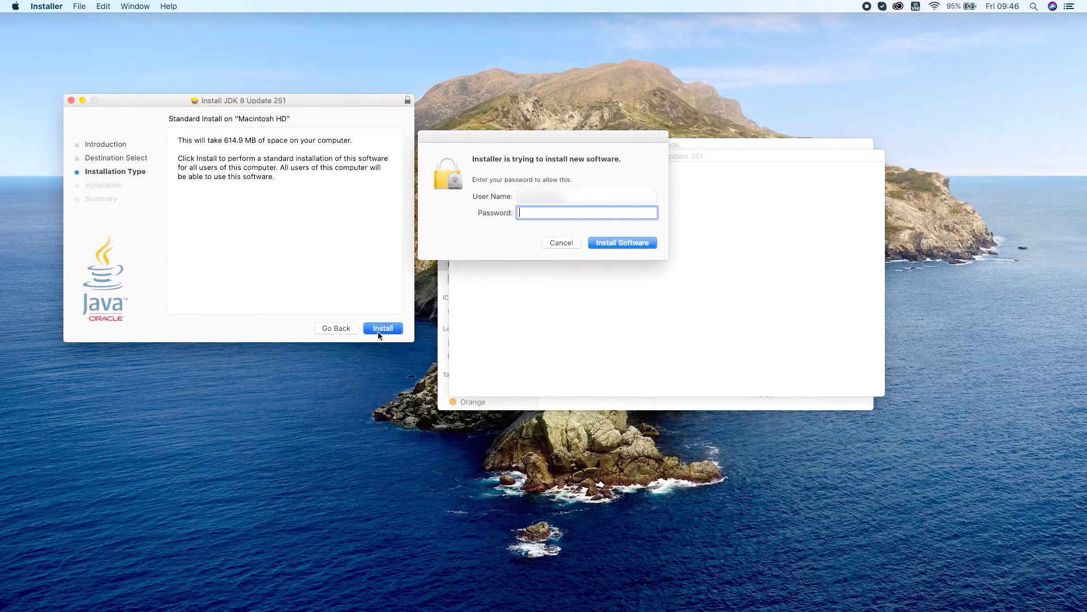
text(**********)
key(Return)
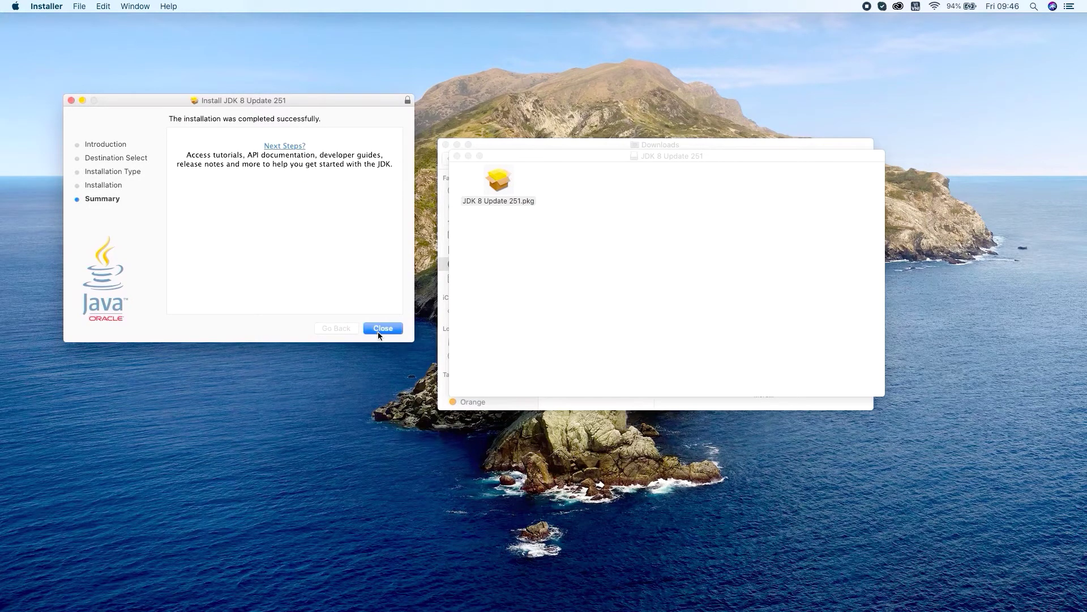
click(379, 332)
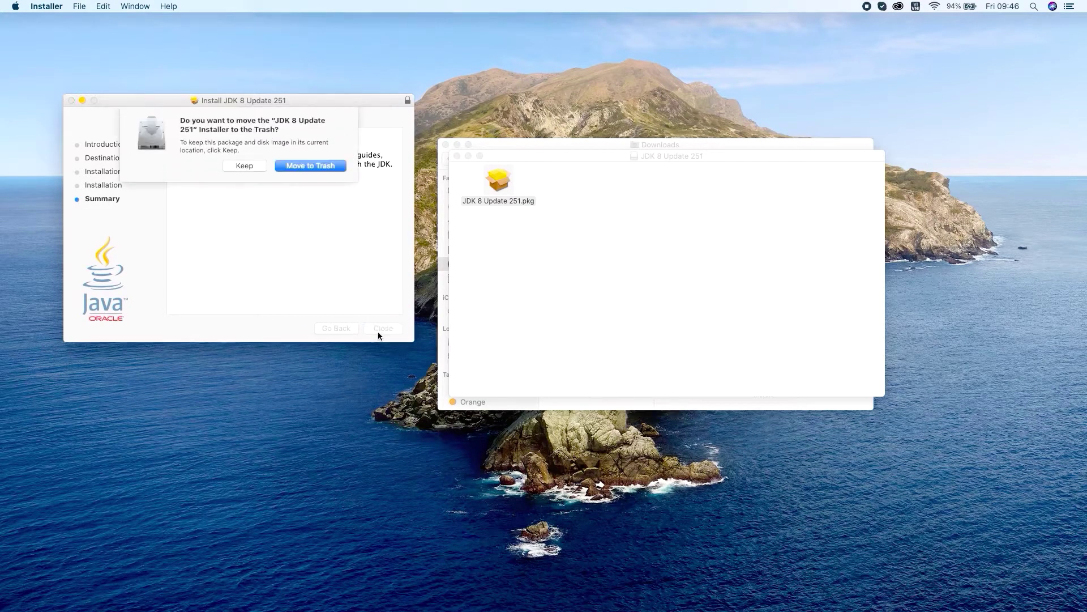
click(299, 165)
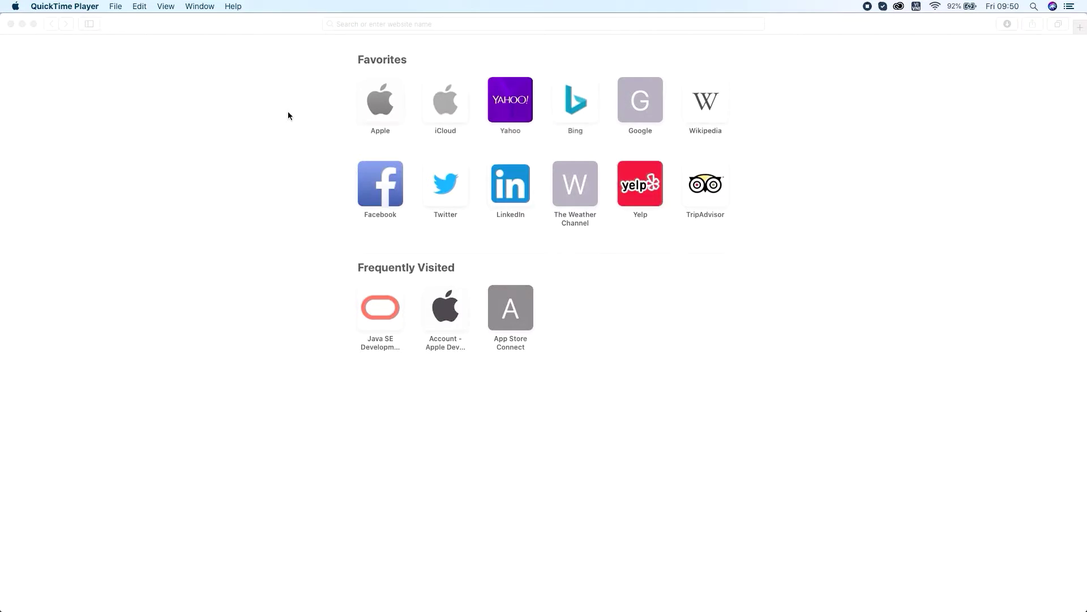
- Search the web for "eclipse" and open the Eclipse IDE for Java EE result
click(461, 32)
text(eck)
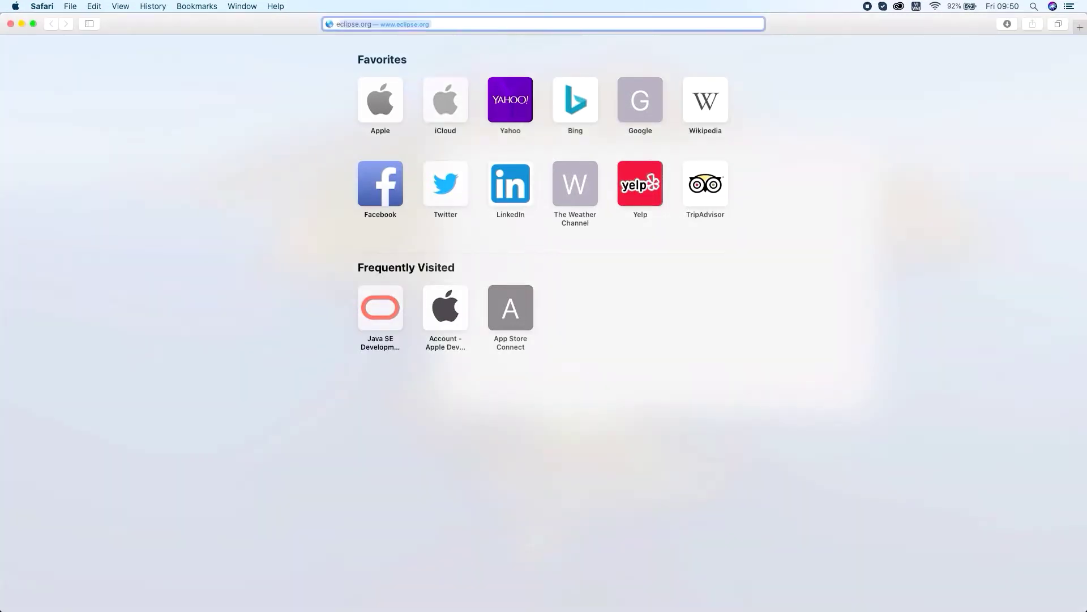
key(BackSpace)
key(BackSpace)
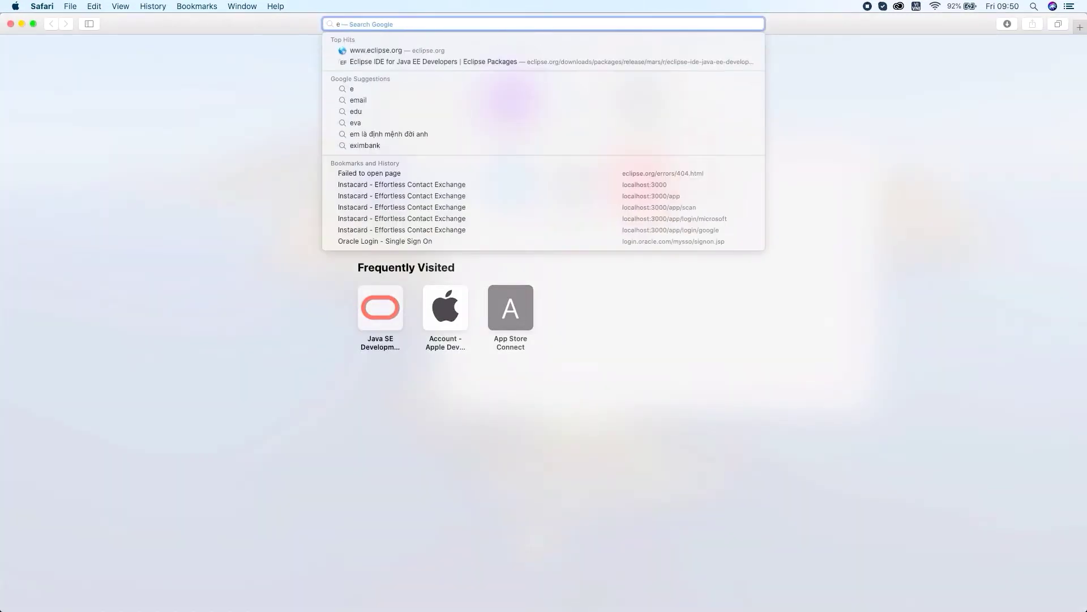
text(clipse)
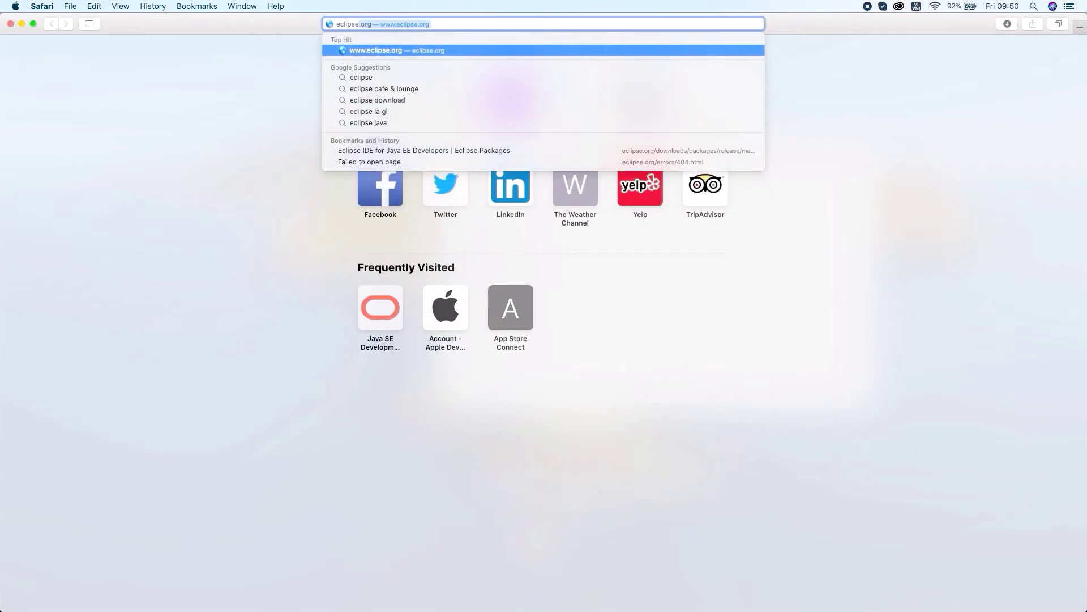
key(BackSpace)
key(Return)
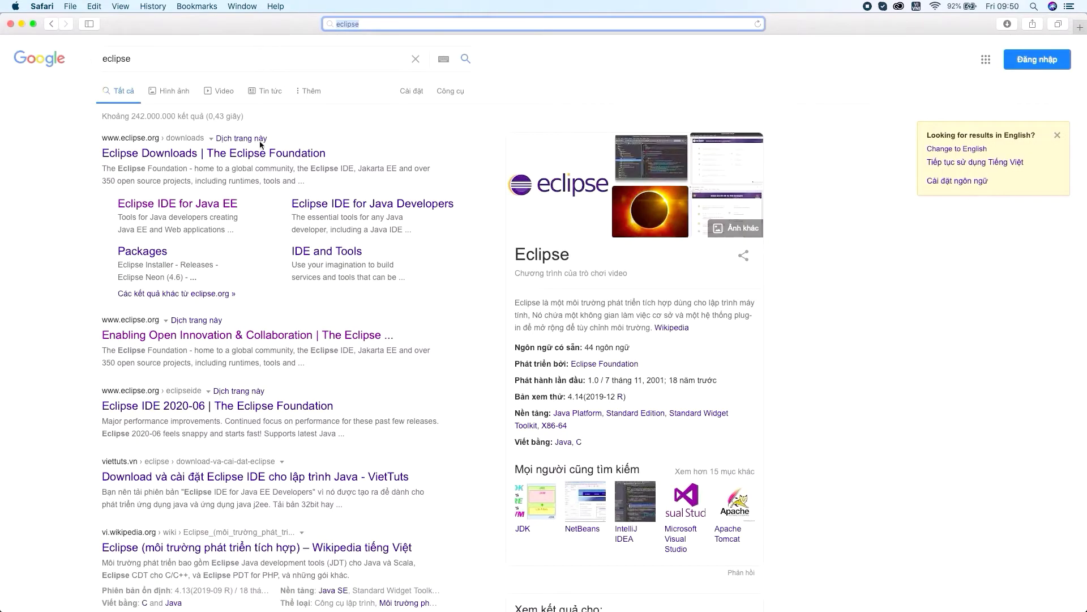
click(179, 205)
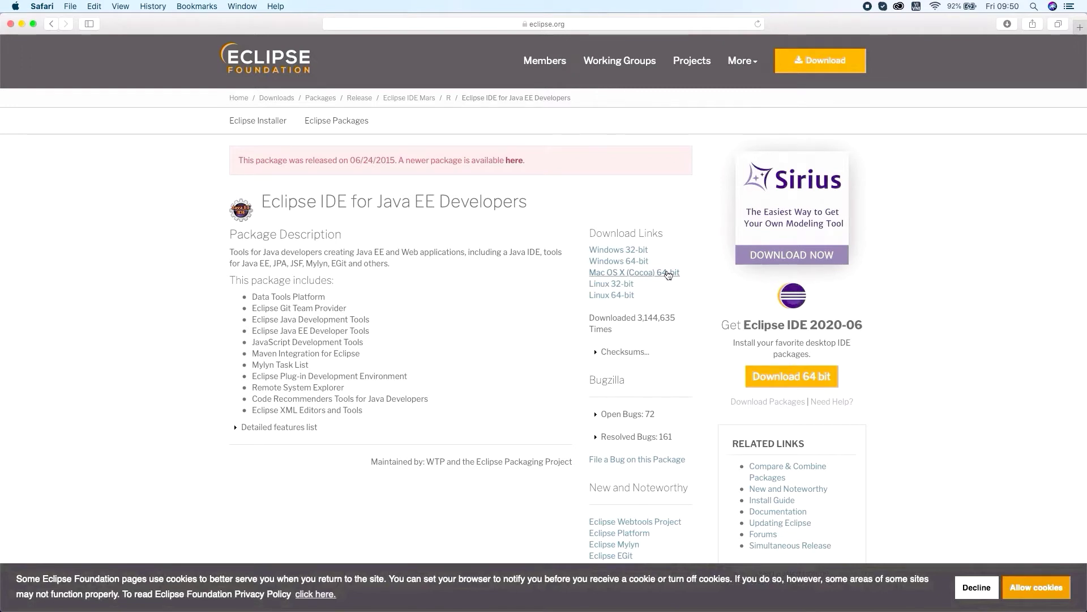
click(817, 375)
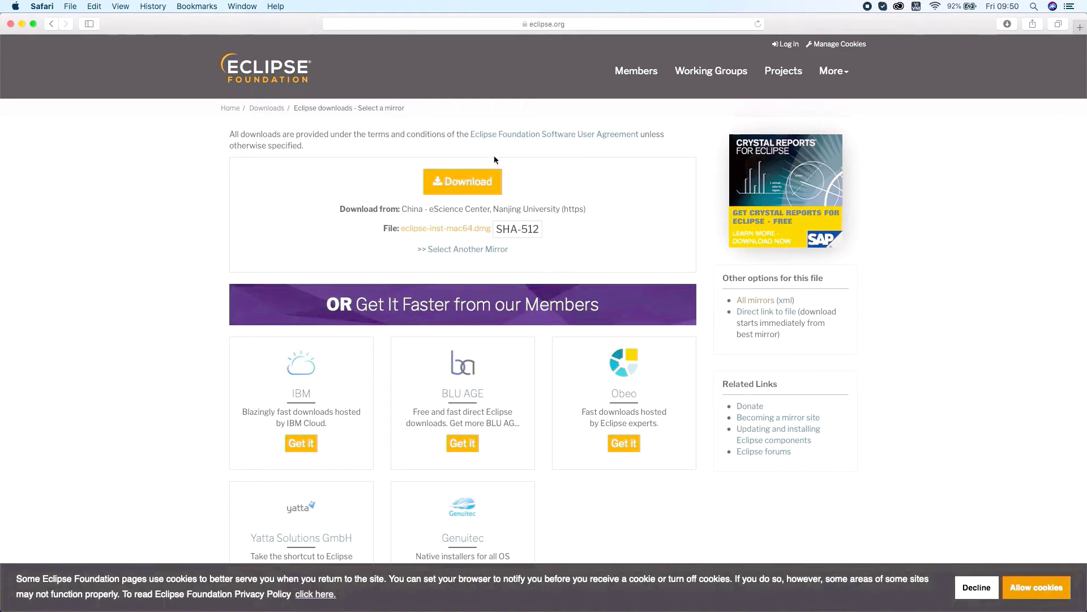
click(470, 180)
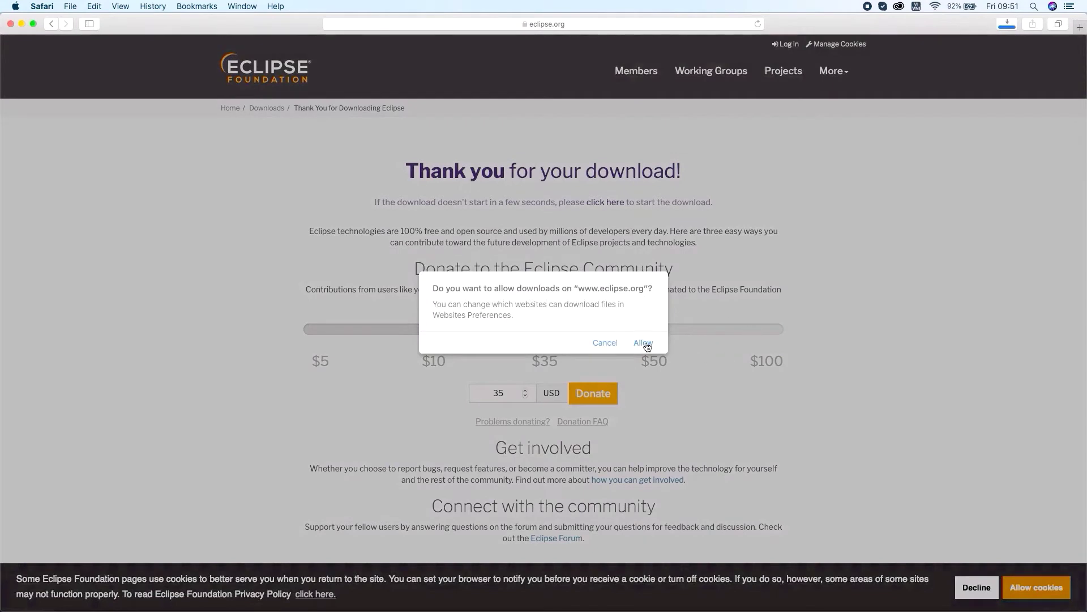
click(644, 343)
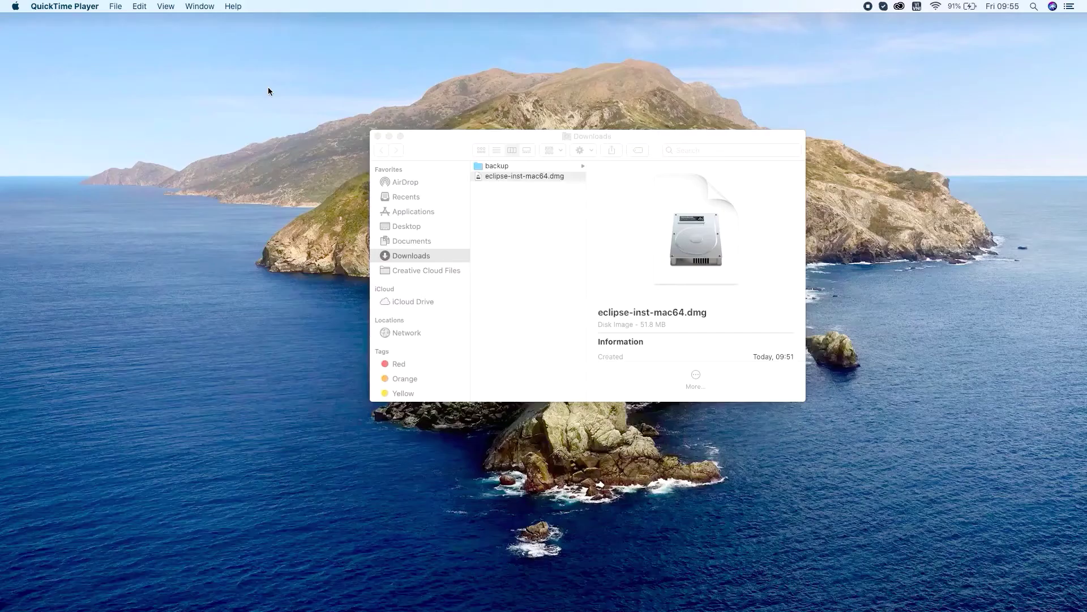
- Open the downloaded eclipse-inst-mac64.dmg disk image and run Eclipse Installer, confirming that the app may be opened
click(518, 177)
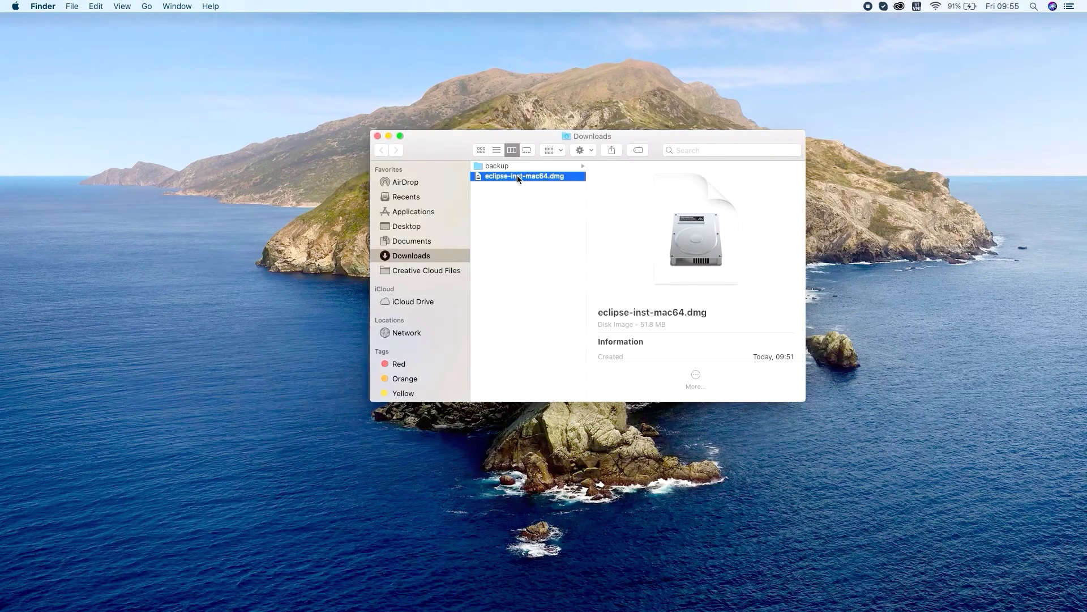
double_click(517, 175)
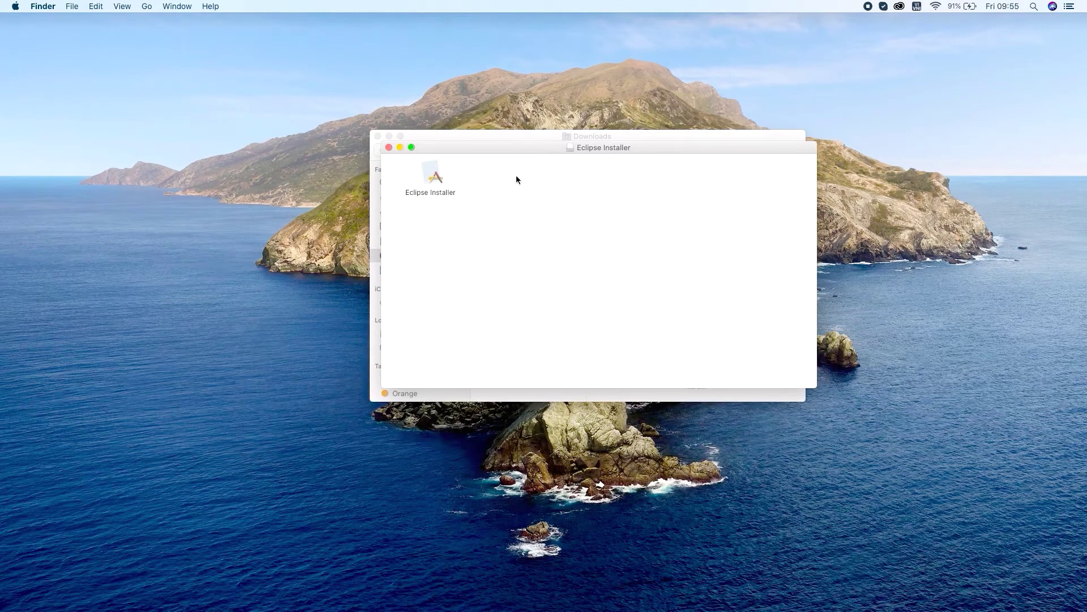
double_click(434, 176)
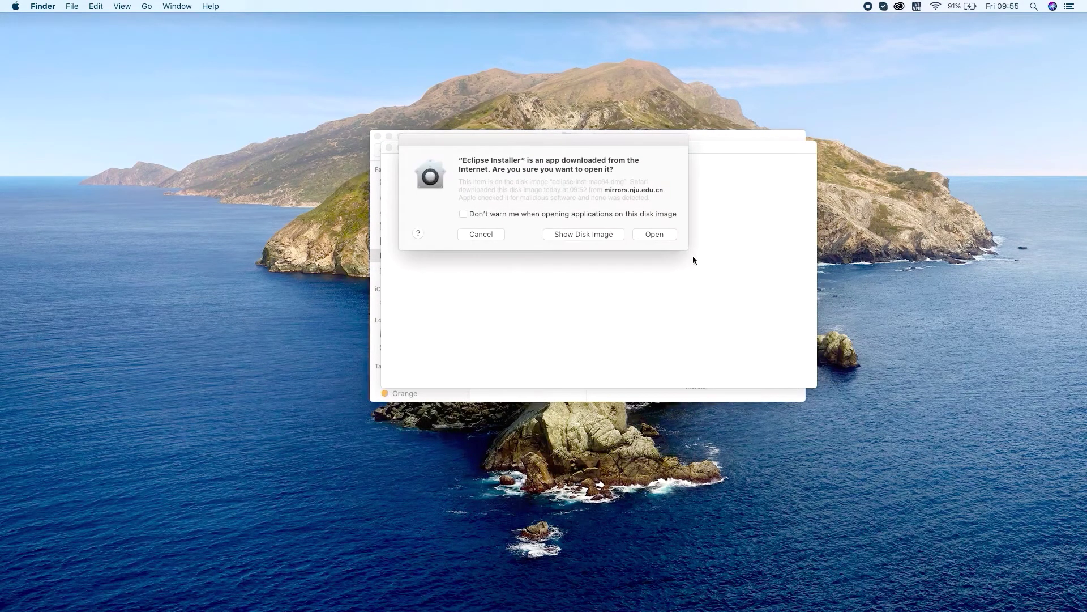
click(661, 238)
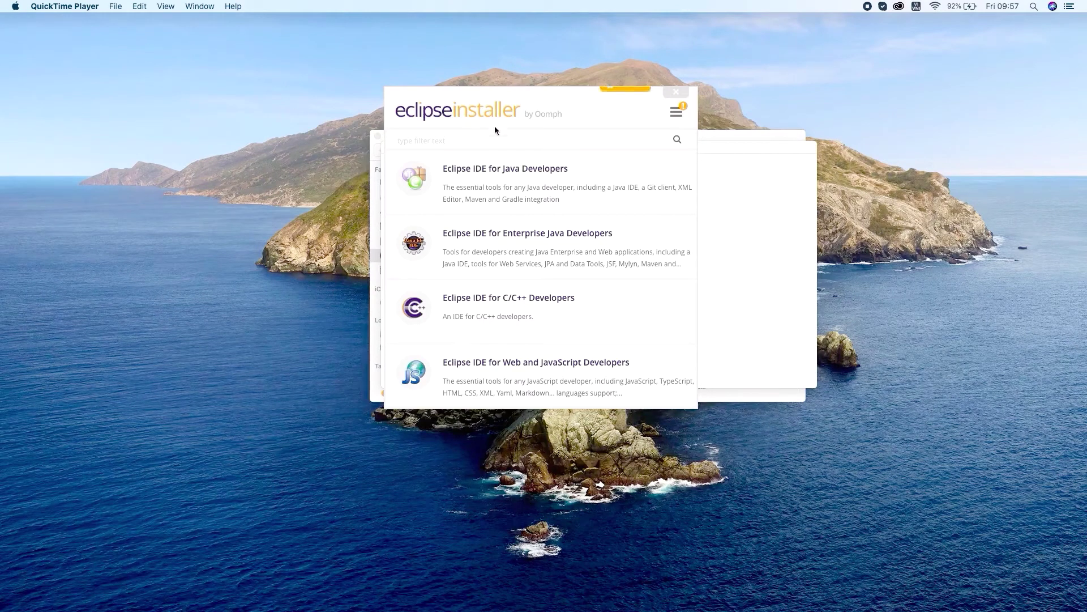
- Install Eclipse IDE for Java Developers with the jdk1.8.0_251 VM, accepting the user agreement and unsigned content, and launch it
click(484, 170)
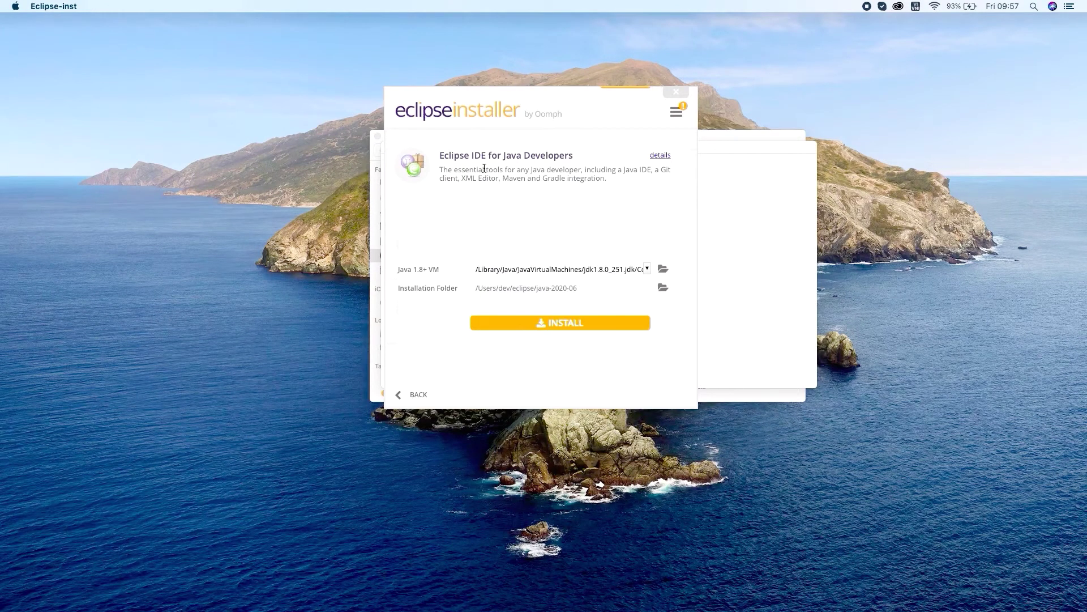
click(647, 269)
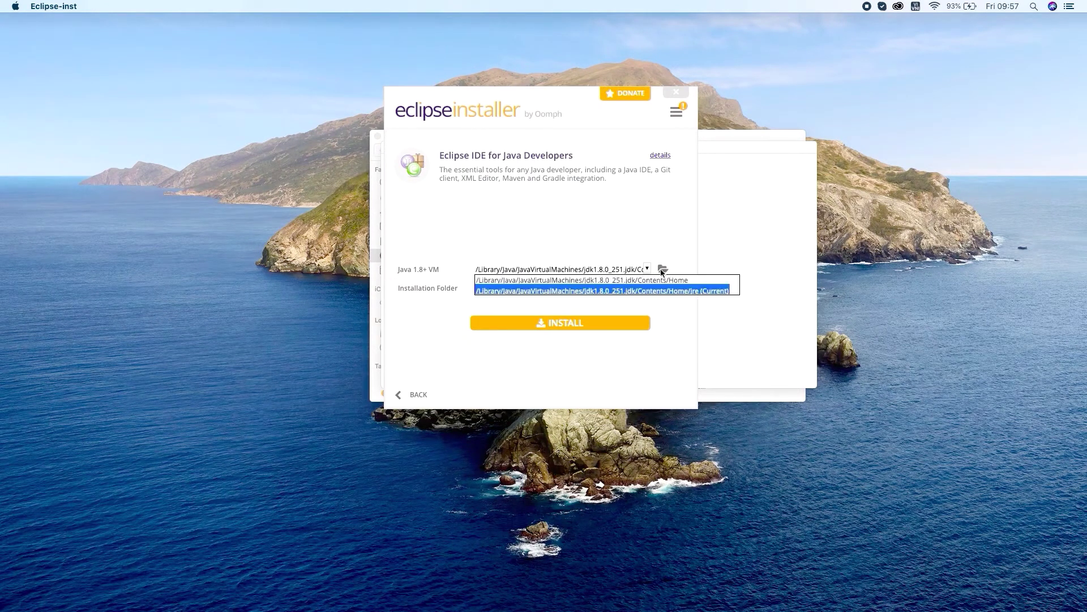
click(593, 250)
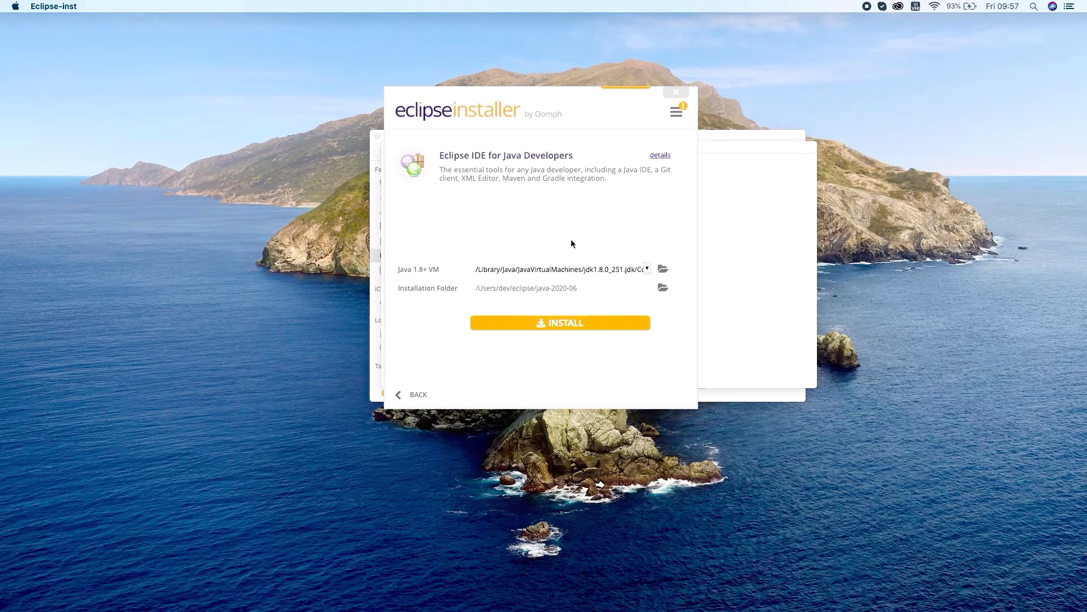
click(579, 322)
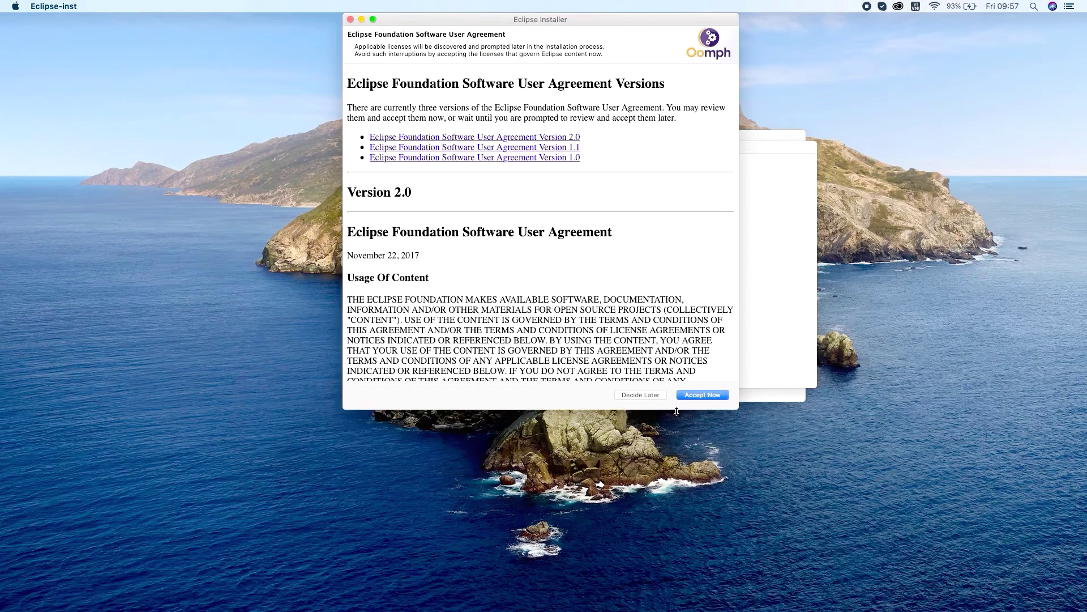
click(703, 395)
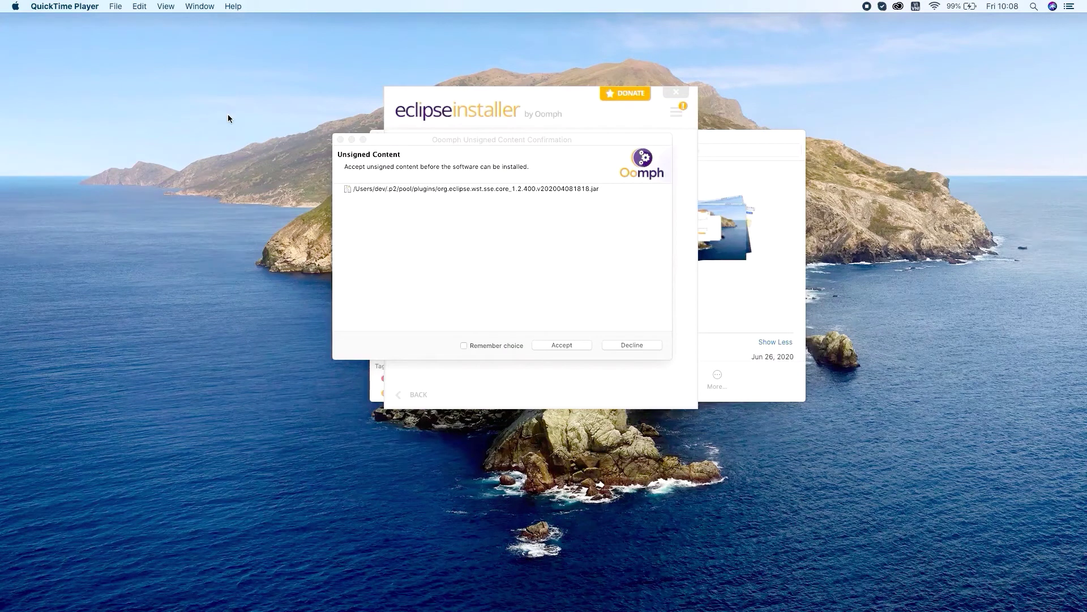
click(571, 344)
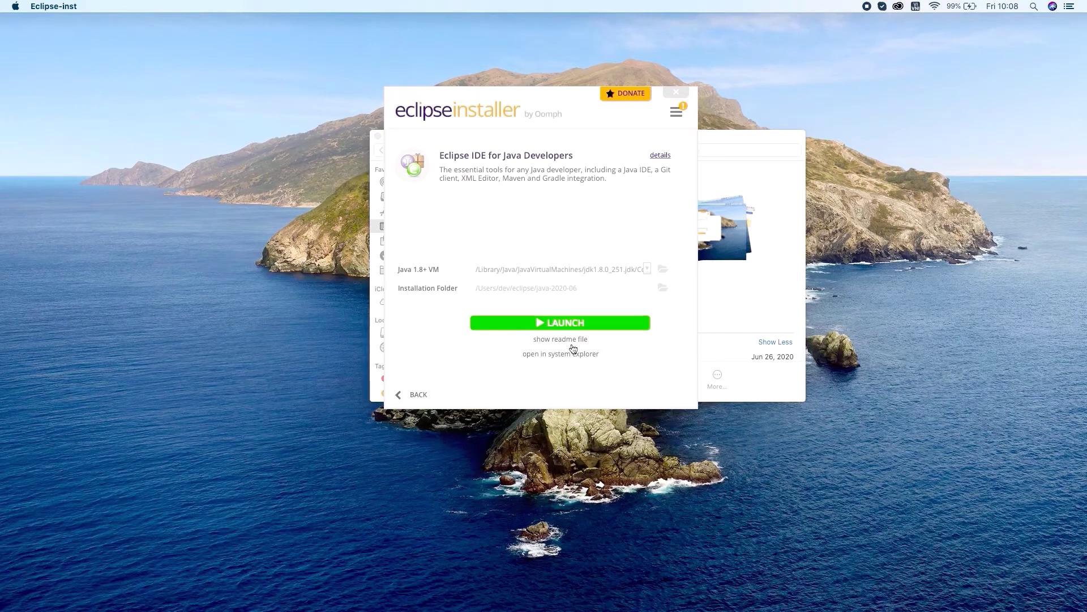
click(572, 324)
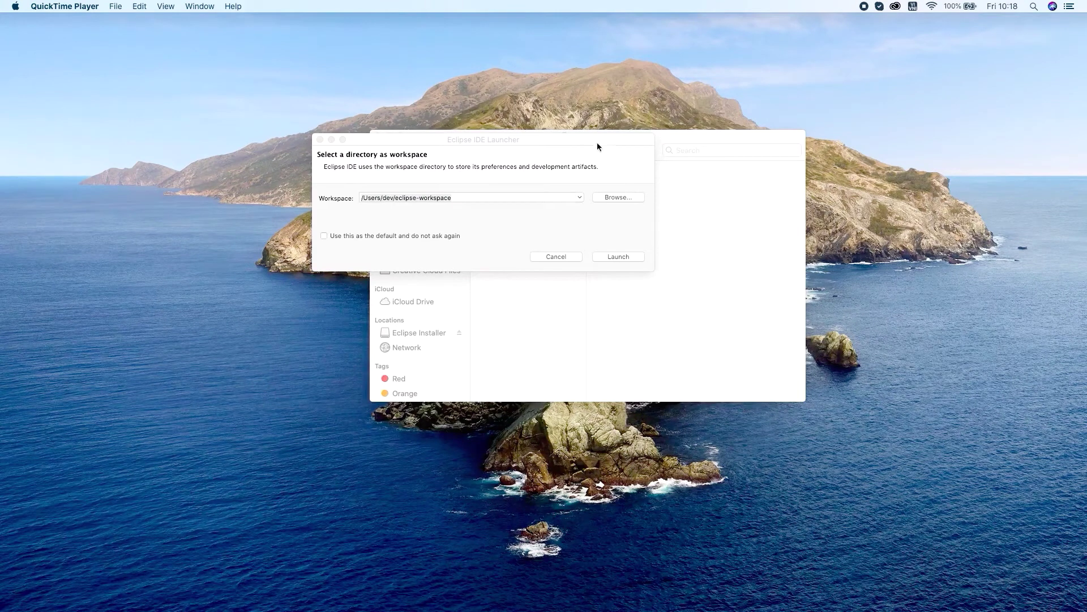
- Launch Eclipse with a new JavaProjects folder inside Downloads as the default workspace, without being asked again
click(595, 143)
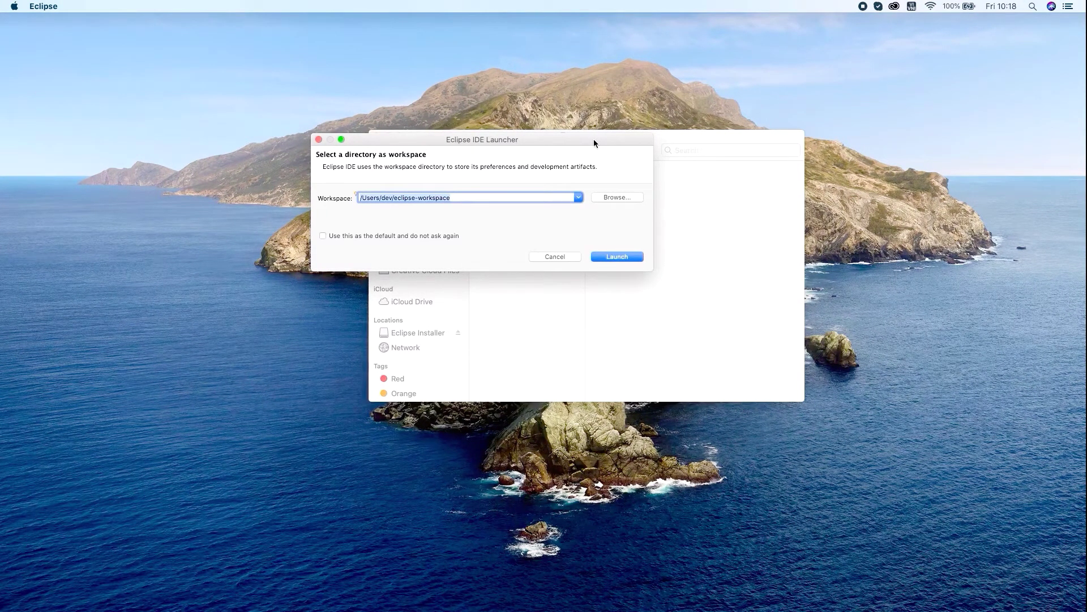
click(615, 197)
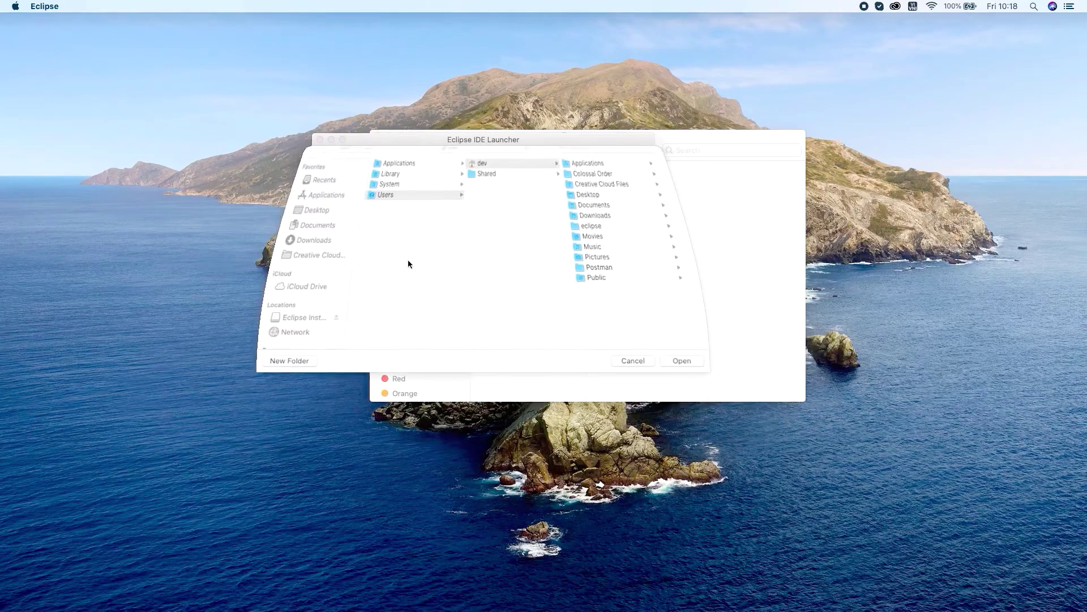
click(610, 242)
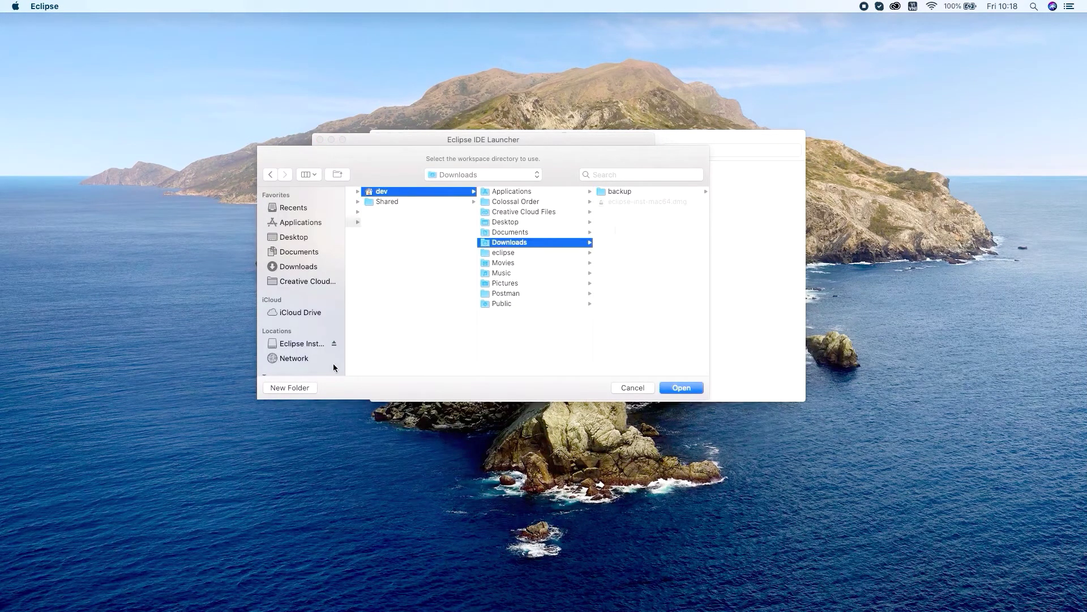
click(298, 388)
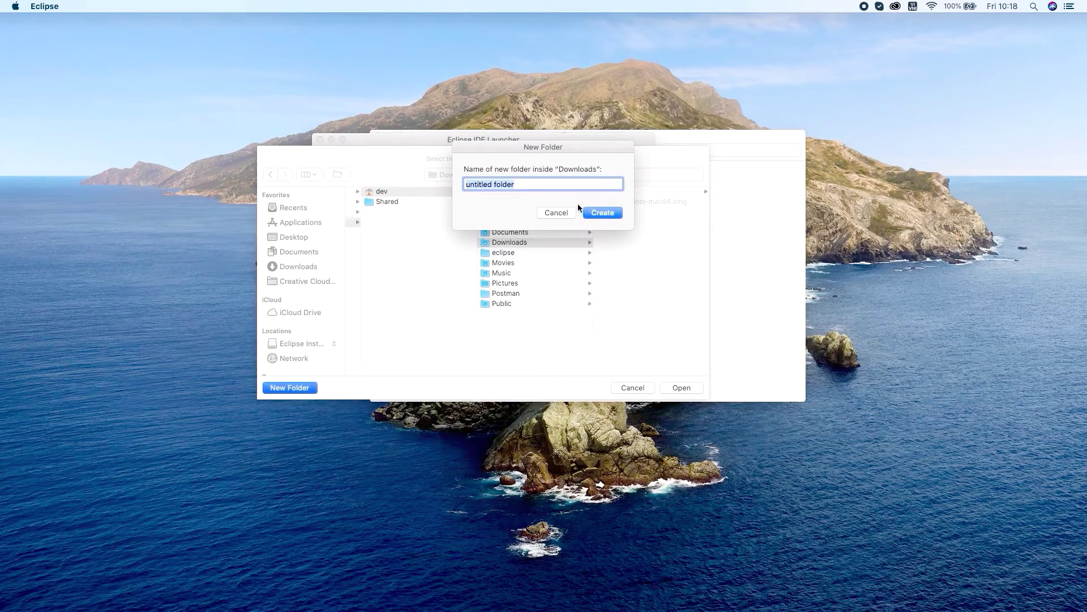
text(JavaPo)
key(BackSpace)
text(rojects)
click(603, 213)
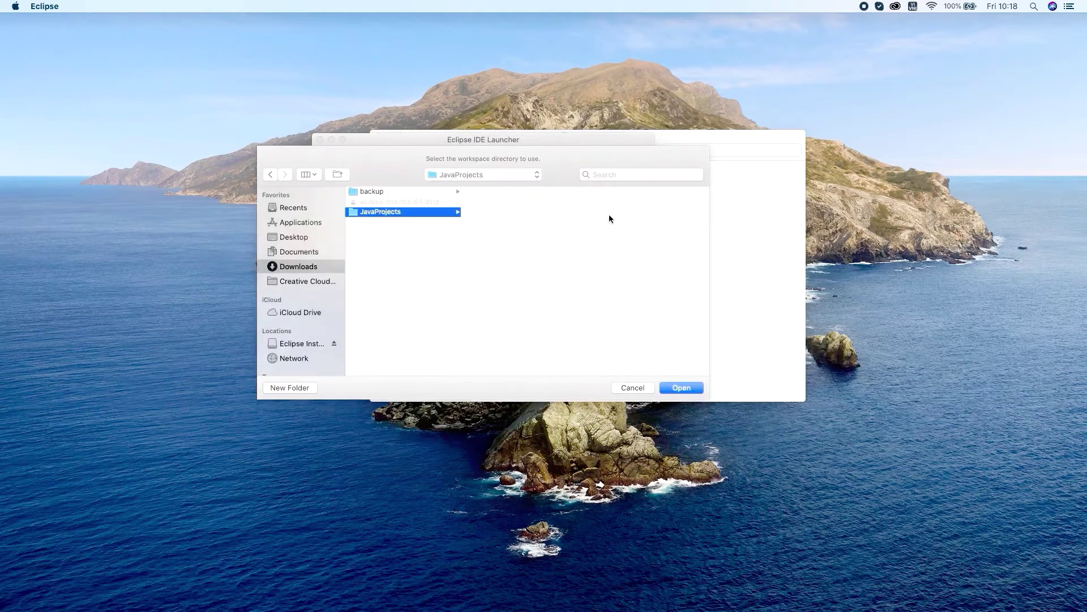
click(682, 387)
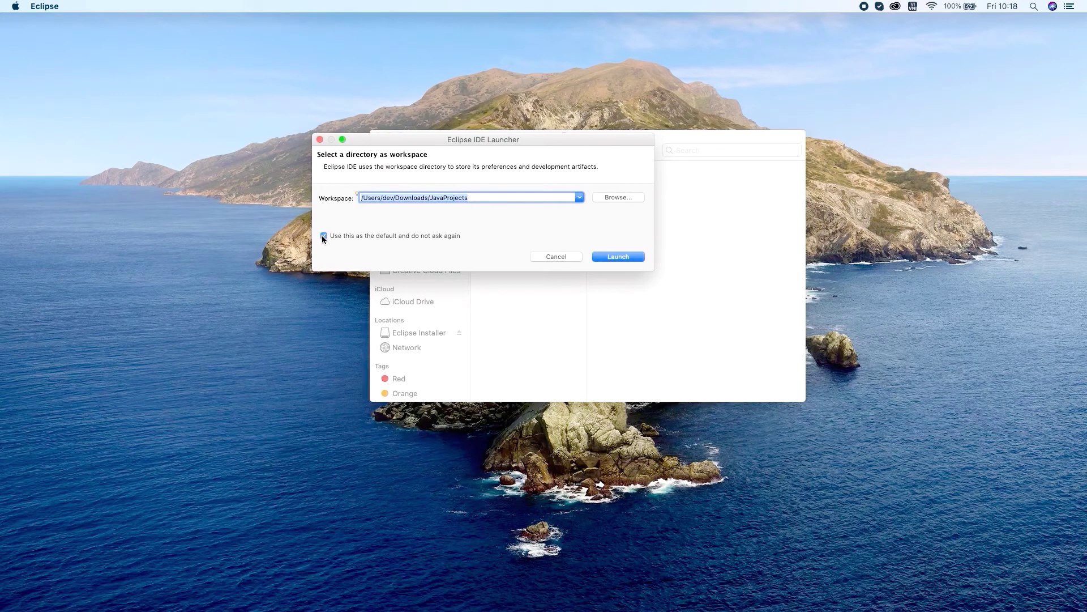
click(642, 258)
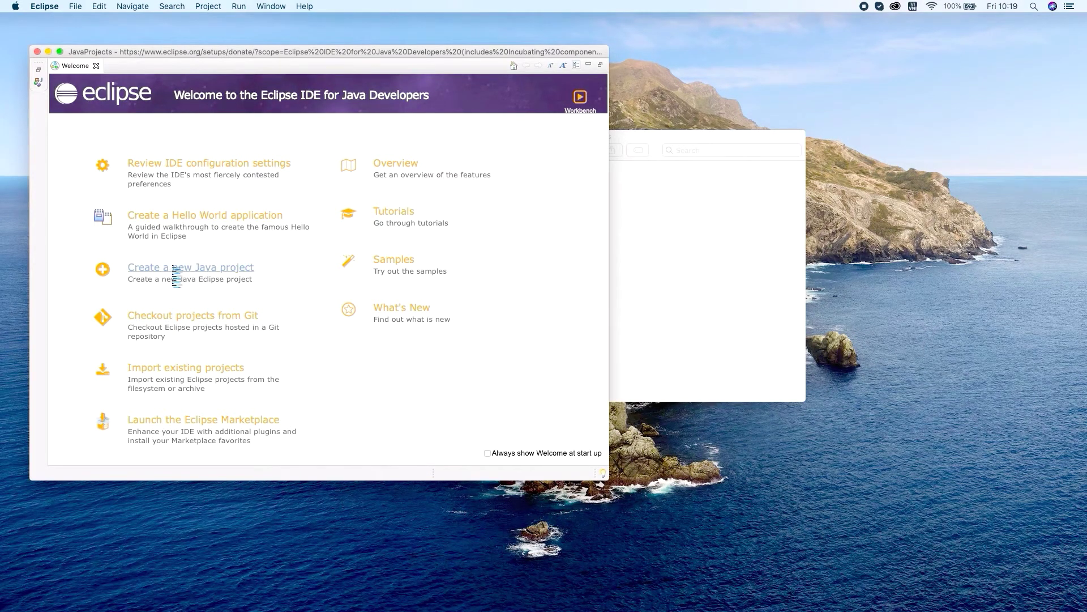
- Create a new Java project named HelloWorld with the JavaSE-1.8 execution environment and the default location
click(173, 270)
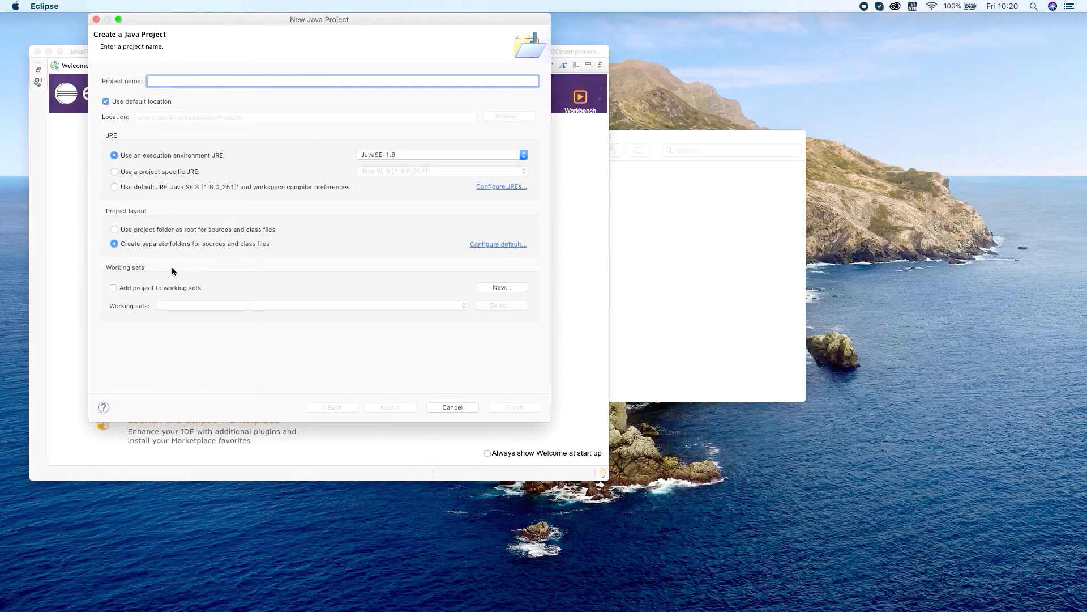
text(Hel)
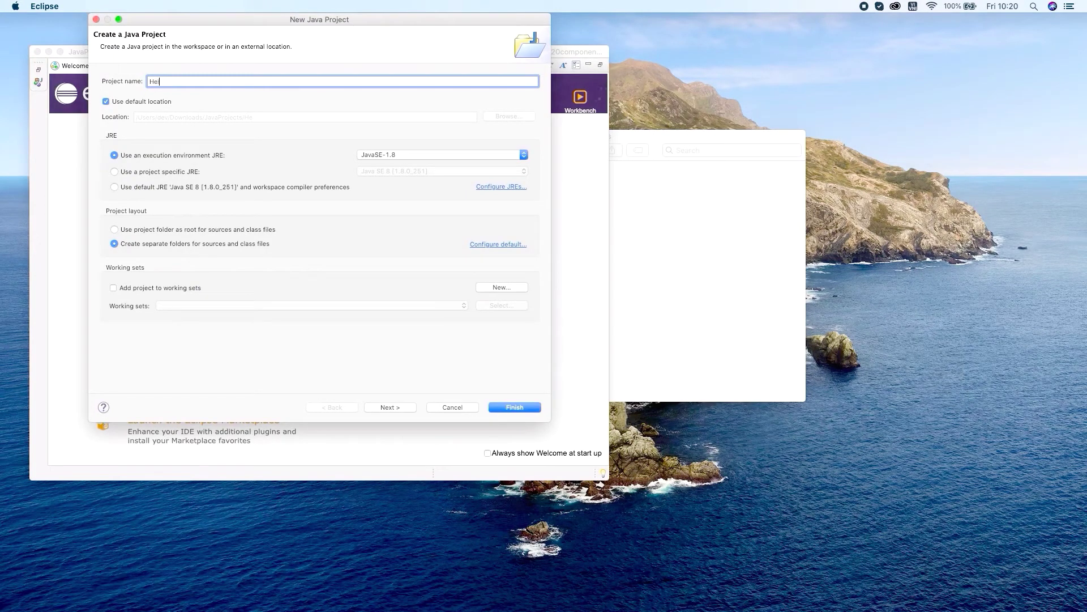
text(loWorld)
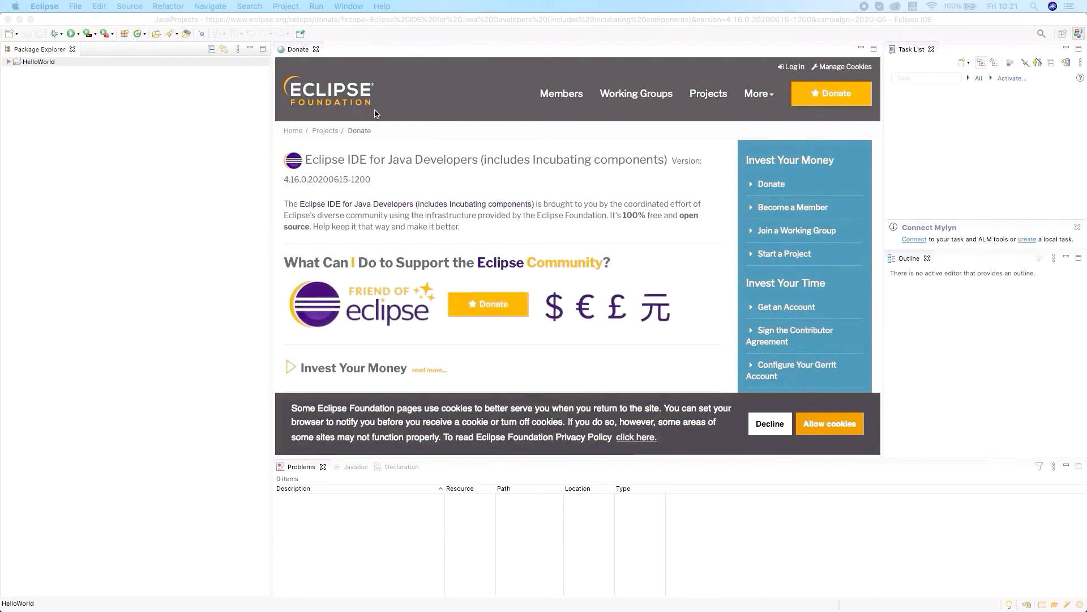
- Close the Donate page and expand the HelloWorld project, checking the contents of its JRE System Library
click(316, 49)
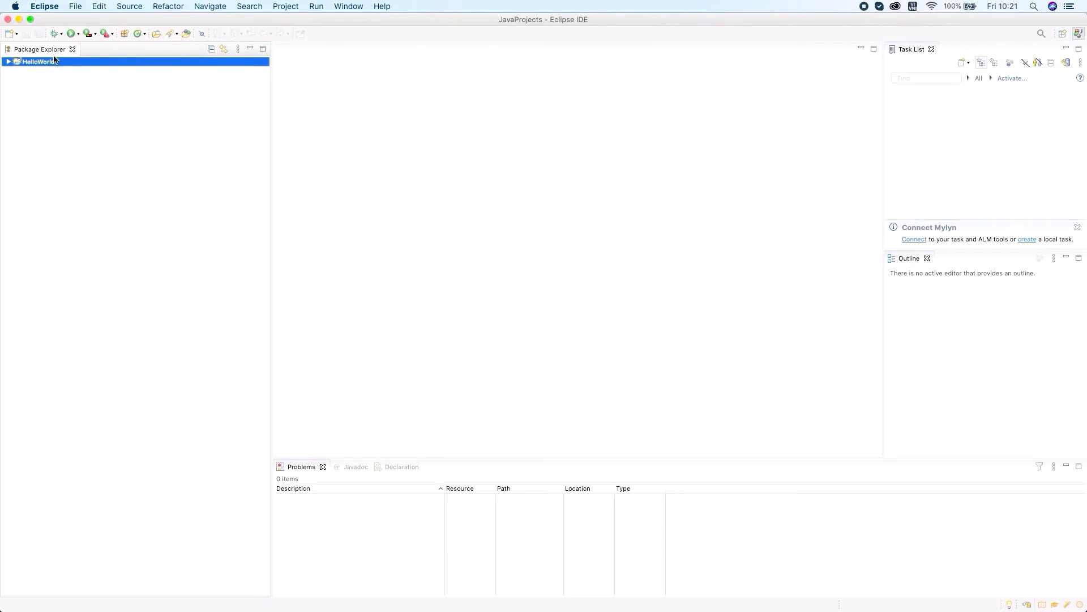
click(8, 62)
click(17, 72)
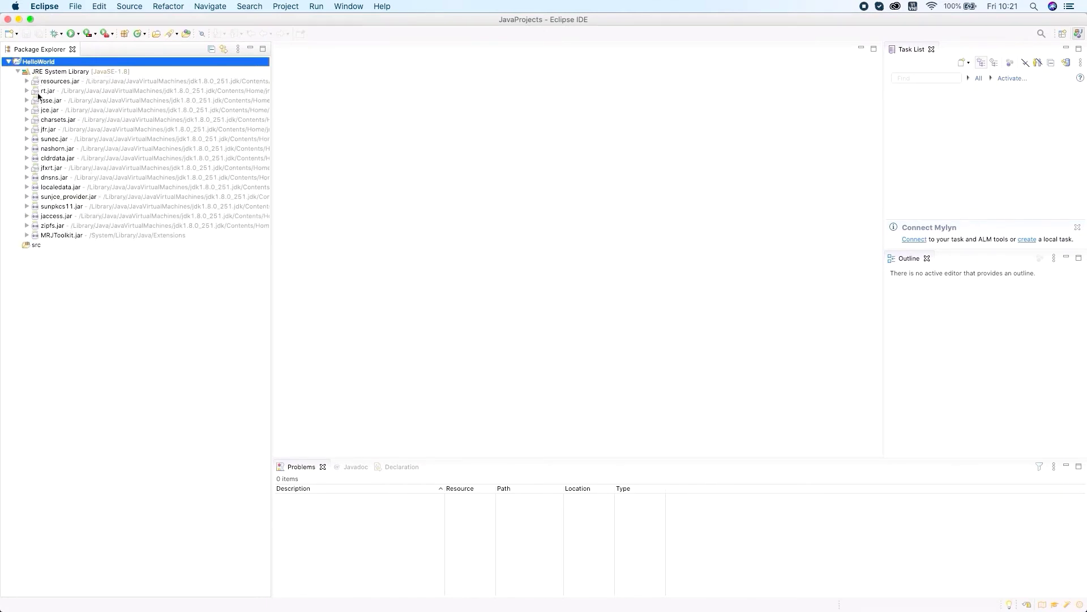
click(17, 72)
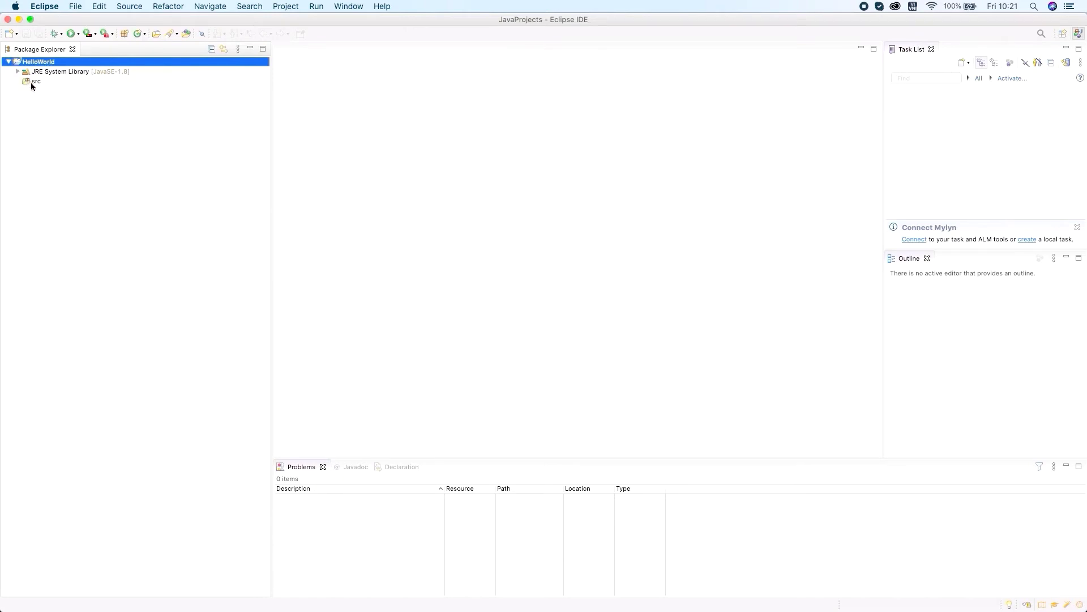
- Create a public class named HelloWorld in the project's src folder, including a public static void main method stub
click(31, 82)
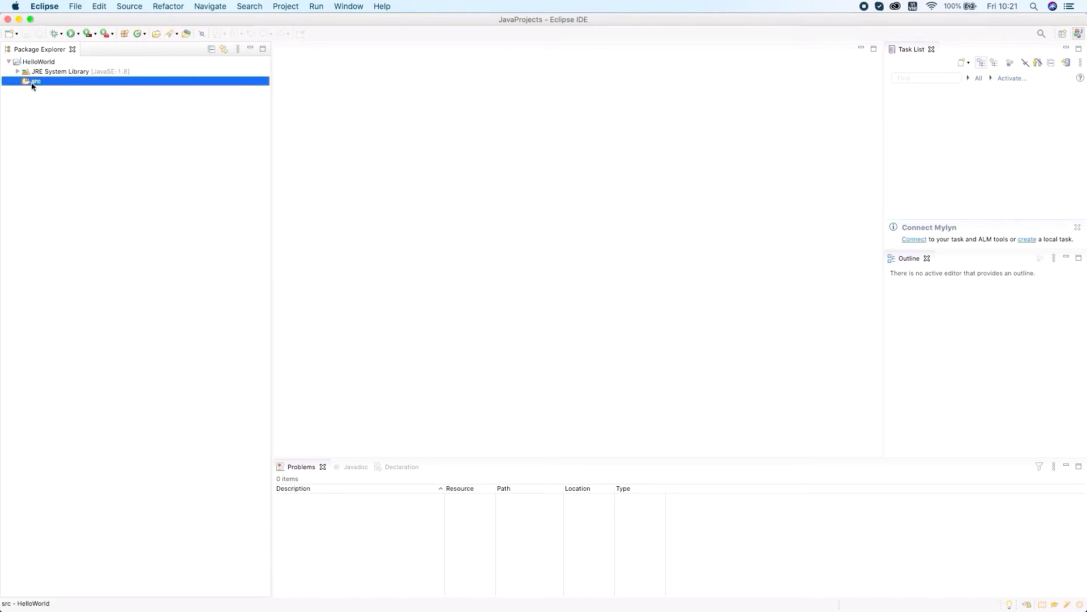
click(75, 8)
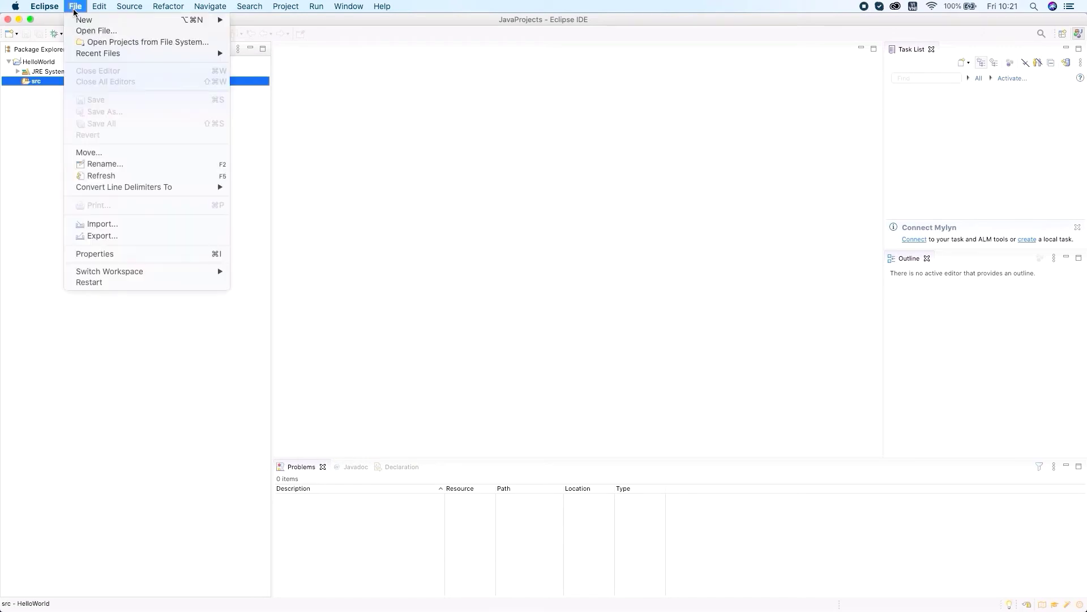
mouse_move(86, 23)
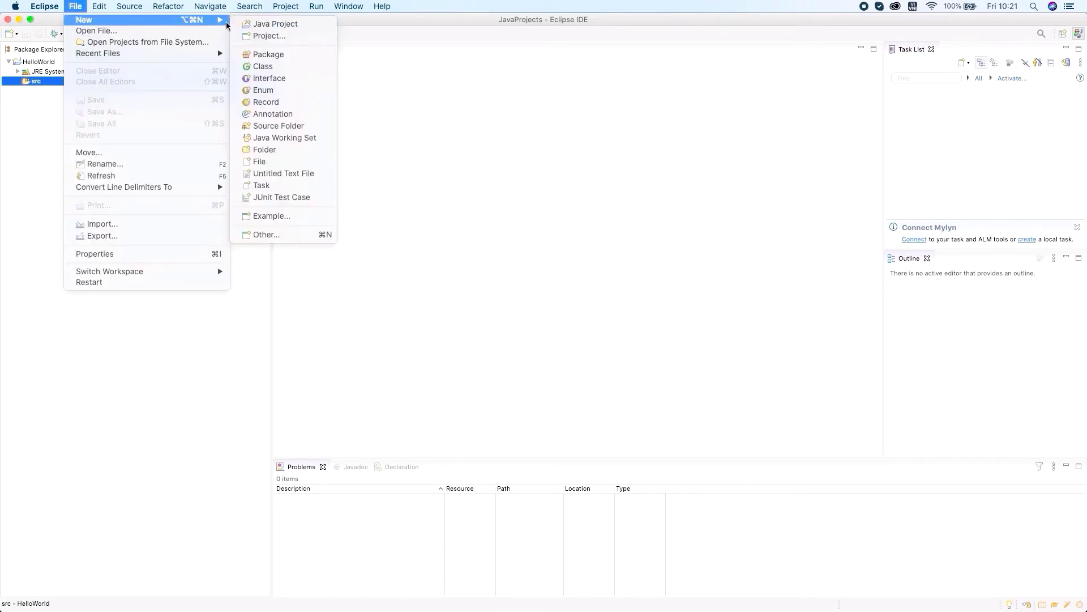
click(273, 69)
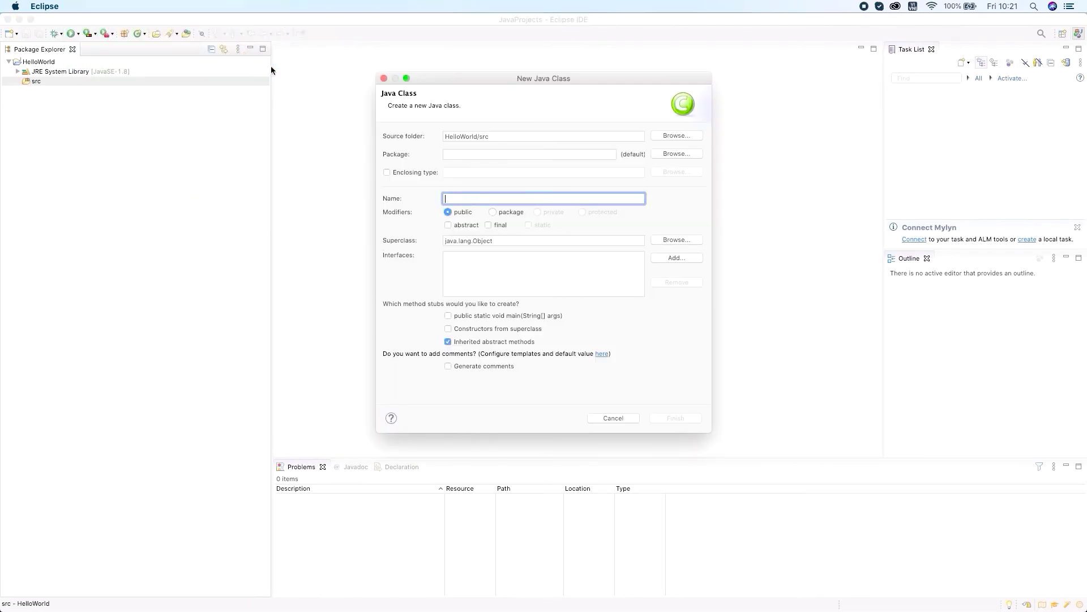
text(He)
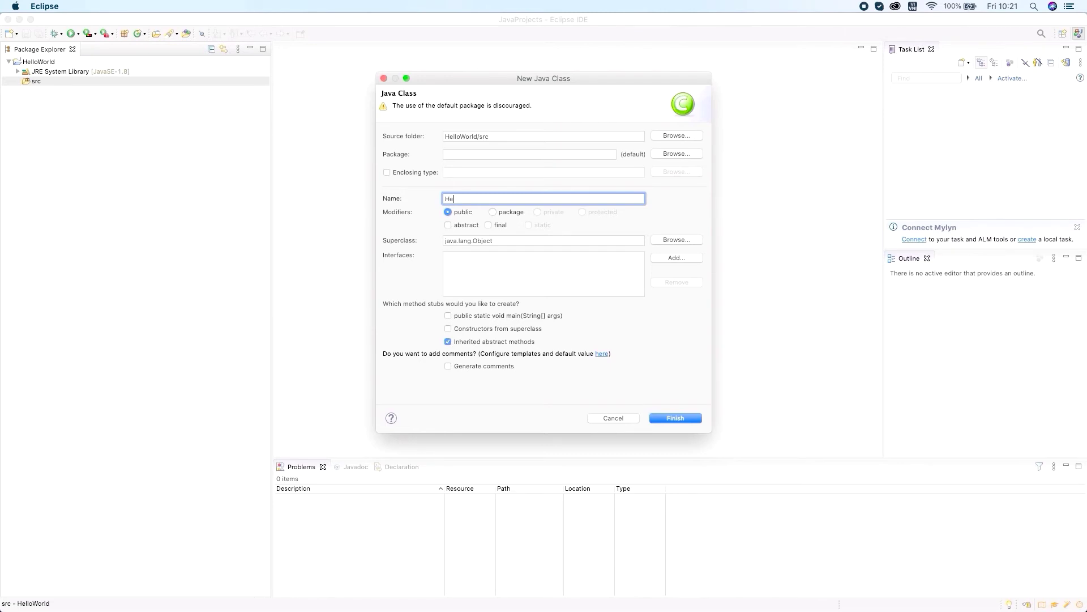
text(lloWorld)
click(683, 418)
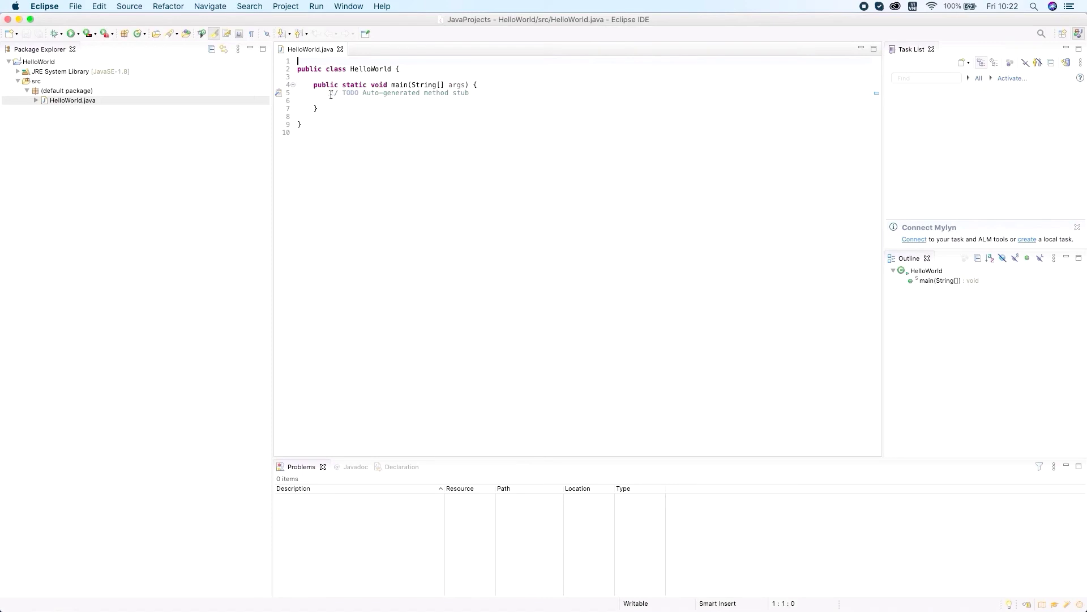
- Replace the auto-generated TODO comment in the main method with the statement System.out.println("Hello world!");
drag(331, 94, 474, 93)
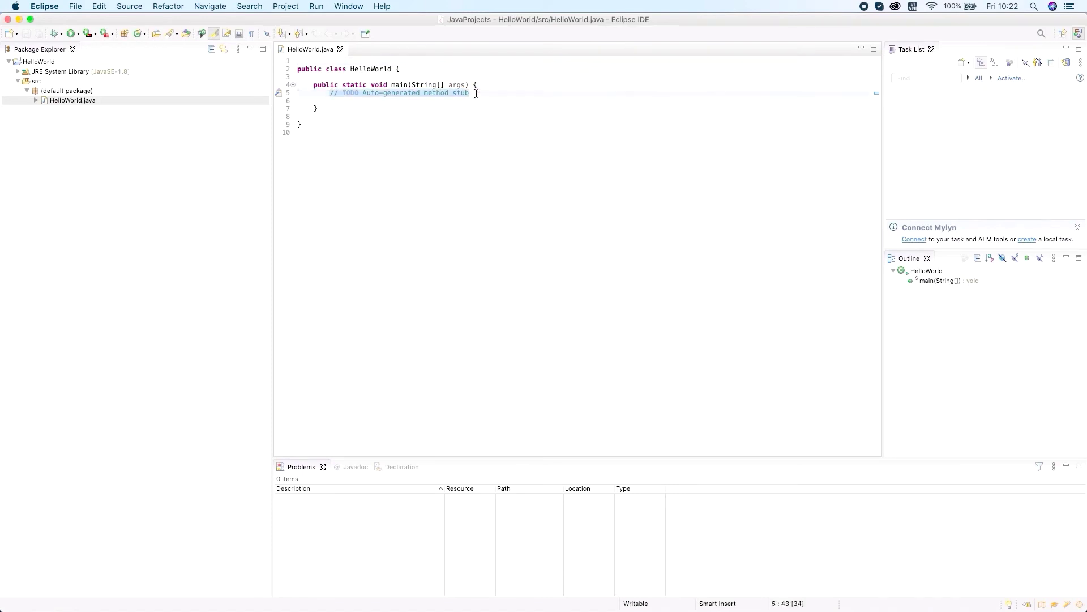
key(BackSpace)
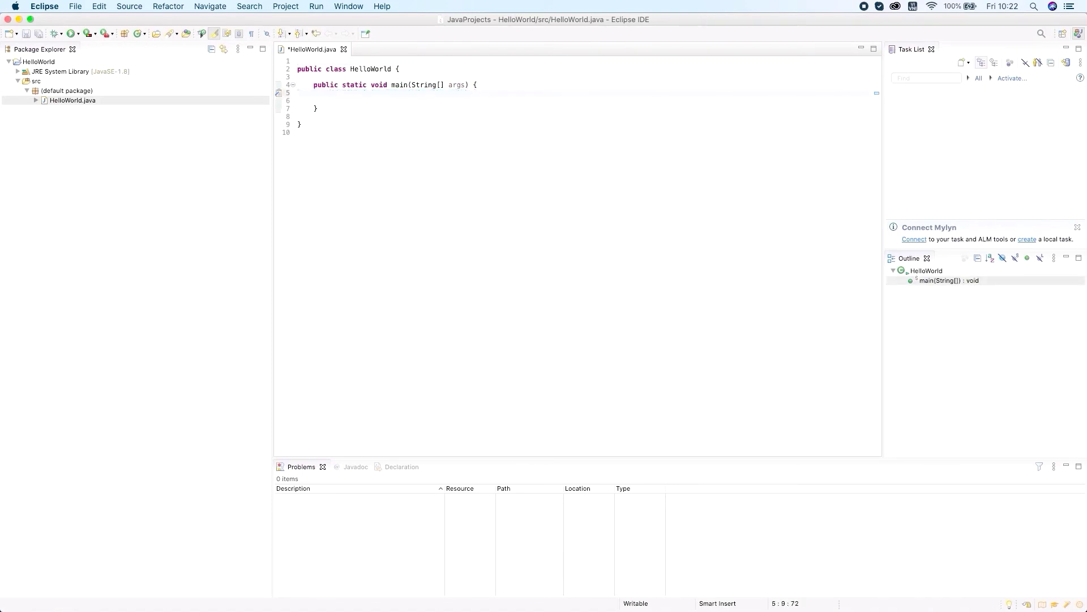
key(ctrl+space)
text(System.out.p)
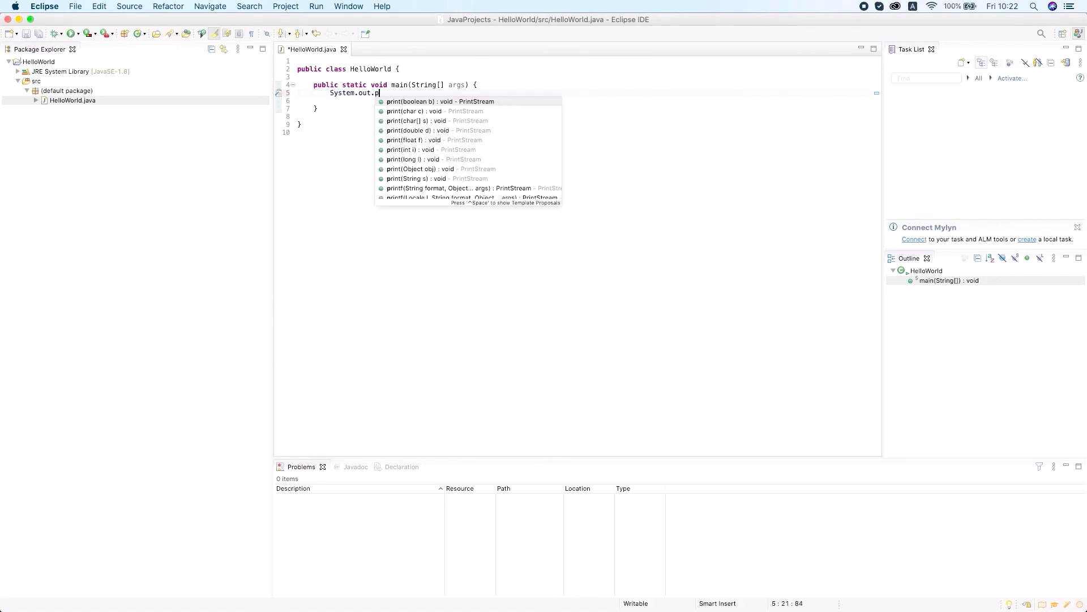
text(rintln)
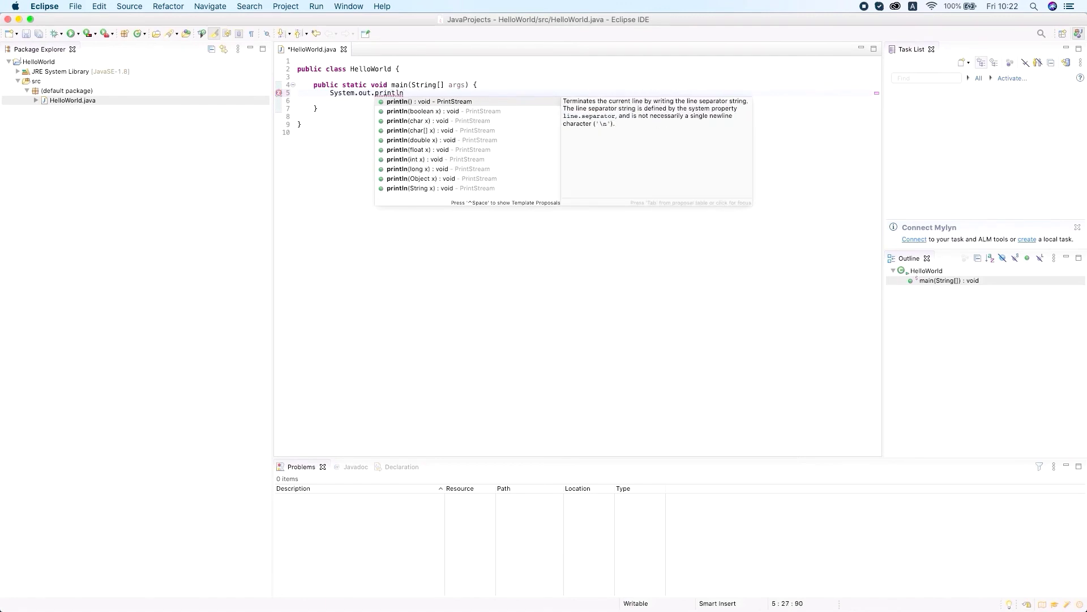
text(()
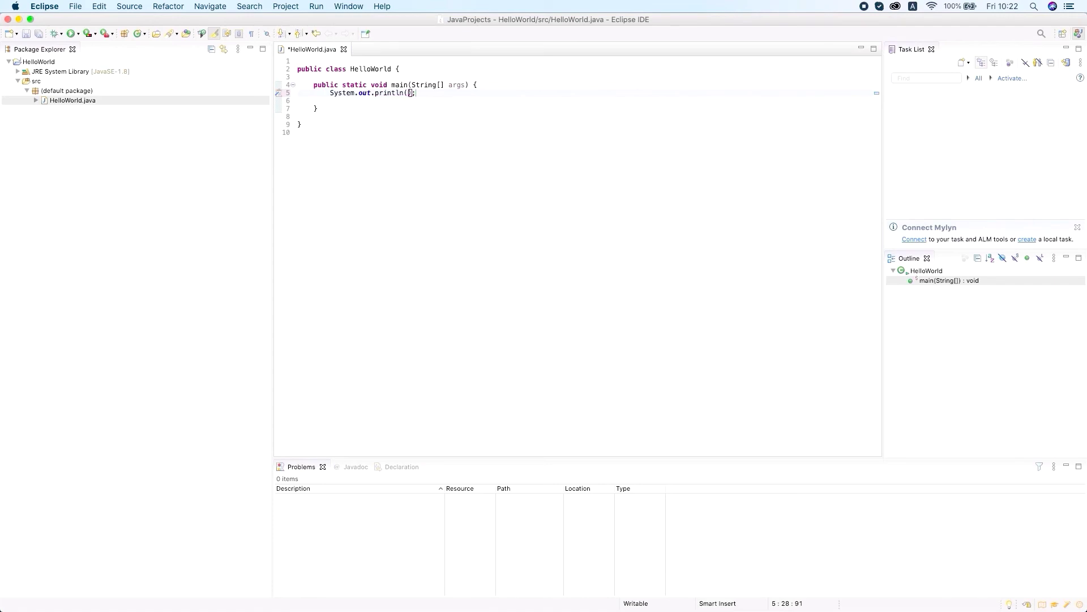
text(")
text(Hw)
text(llo worl)
text(d)
text(!)
- Save HelloWorld.java and run the program, highlighting its output line in the console
click(29, 36)
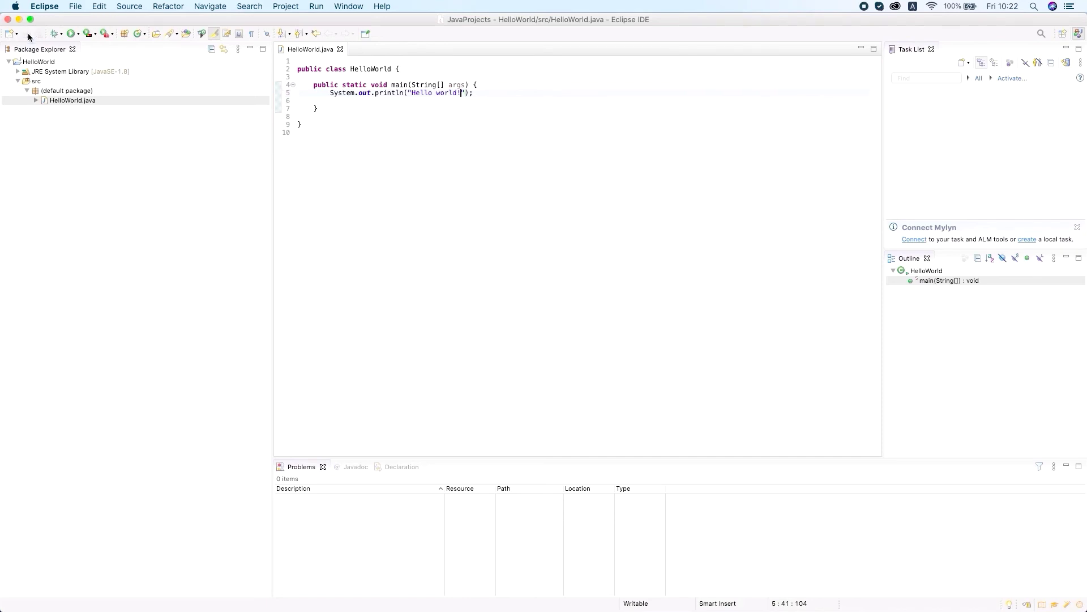
click(72, 34)
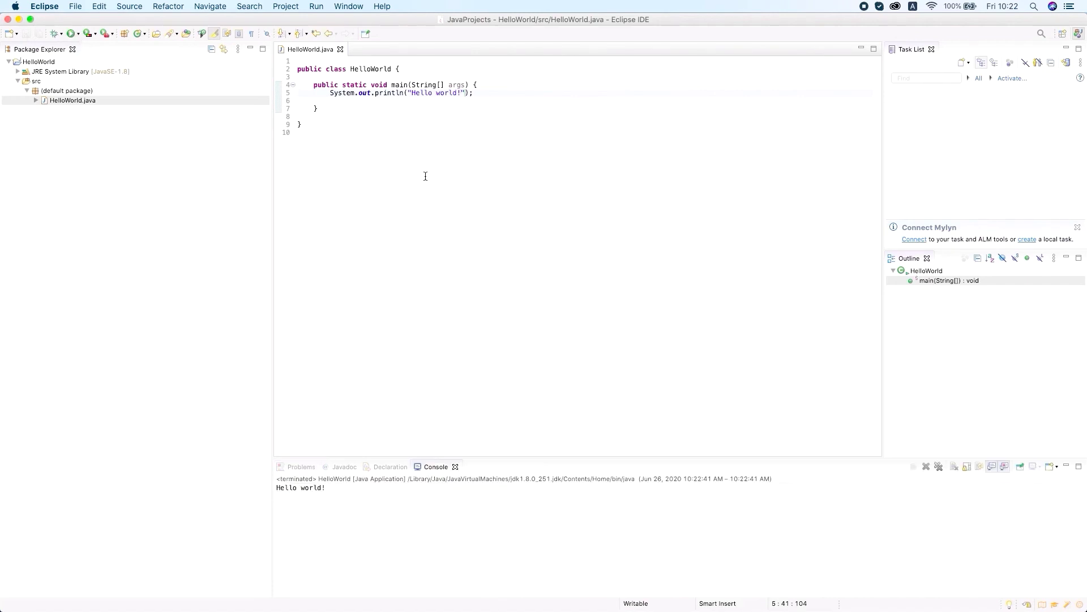
drag(334, 487, 260, 490)
key(super+ctrl+Escape)
- Replace the string inside the println statement with the Vietnamese greeting "Xin chào các bạn!"
click(461, 93)
drag(462, 93, 412, 92)
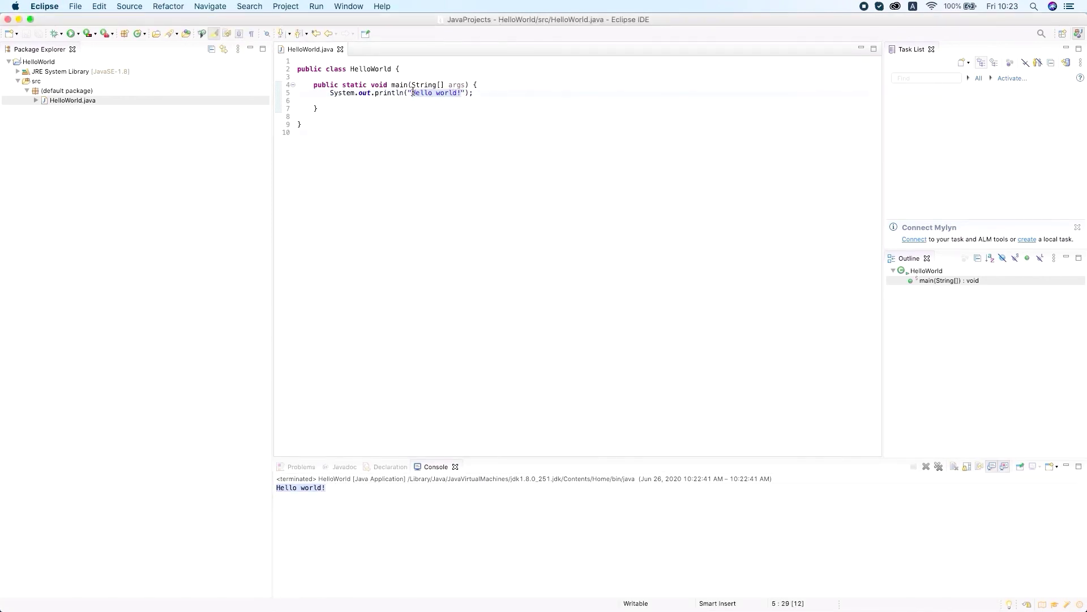
text(Xin )
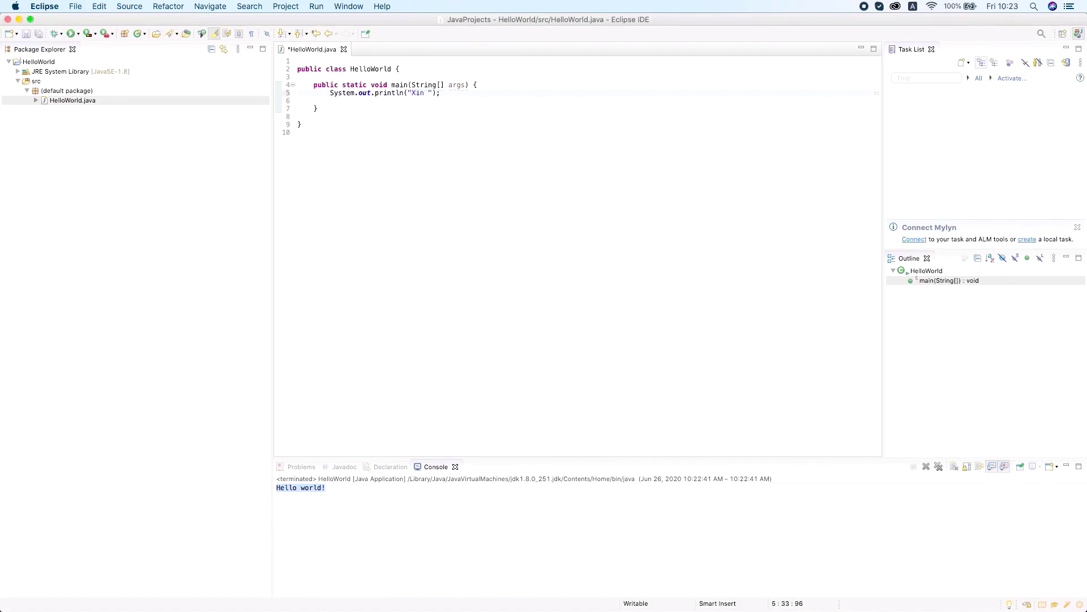
text(chao2)
key(BackSpace)
key(ctrl+space)
key(BackSpace)
key(BackSpace)
text(ào c)
text(ác bạn)
key(BackSpace)
key(BackSpace)
key(BackSpace)
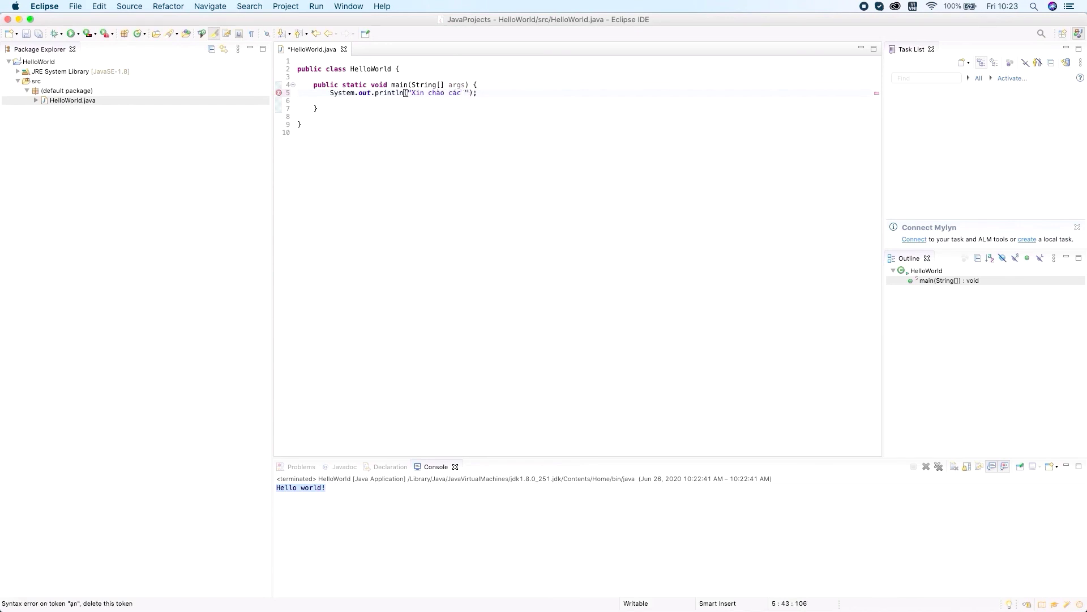
text(banj!)
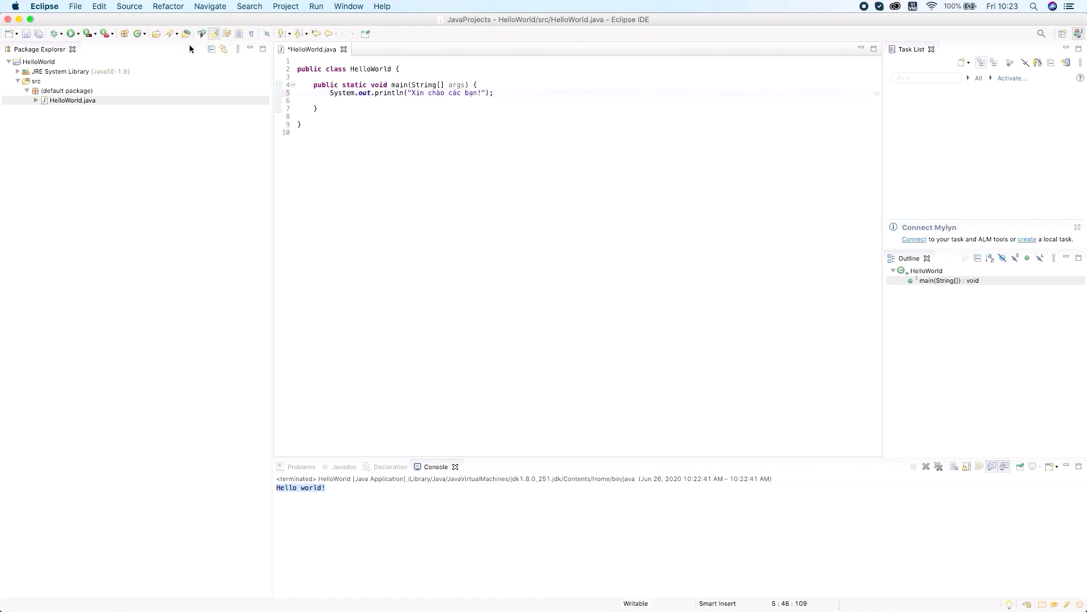
- Save the edited class and run the program again, highlighting the greeting printed in the console
click(26, 34)
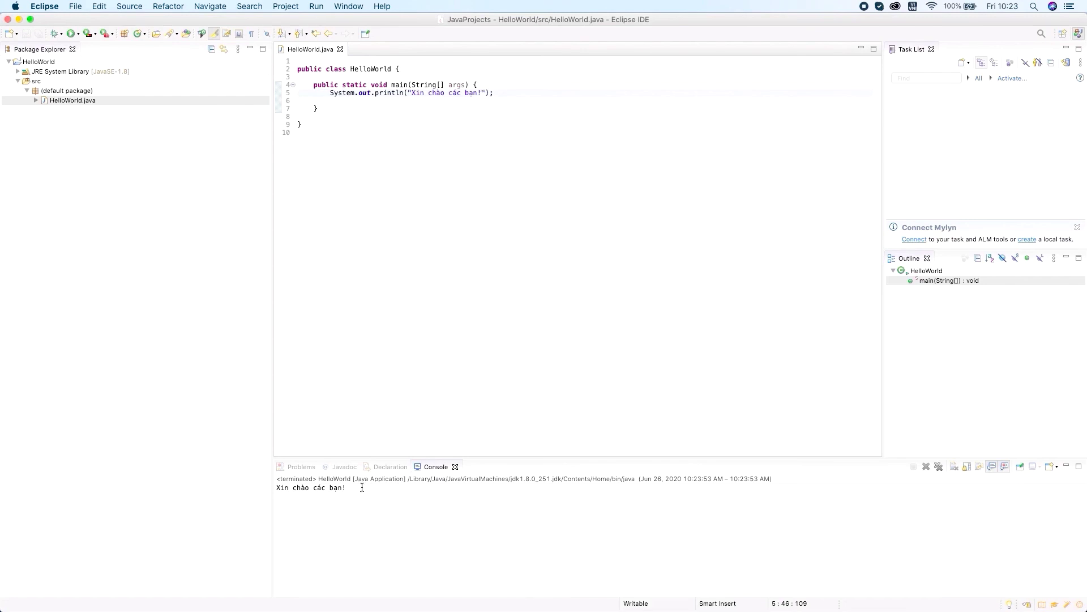
drag(359, 488, 275, 487)
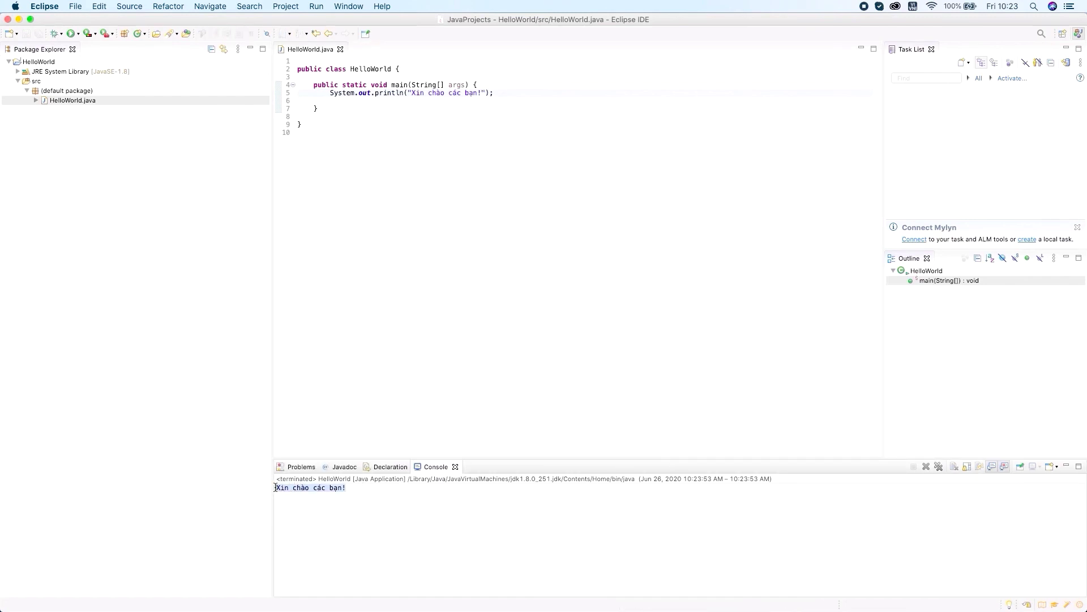